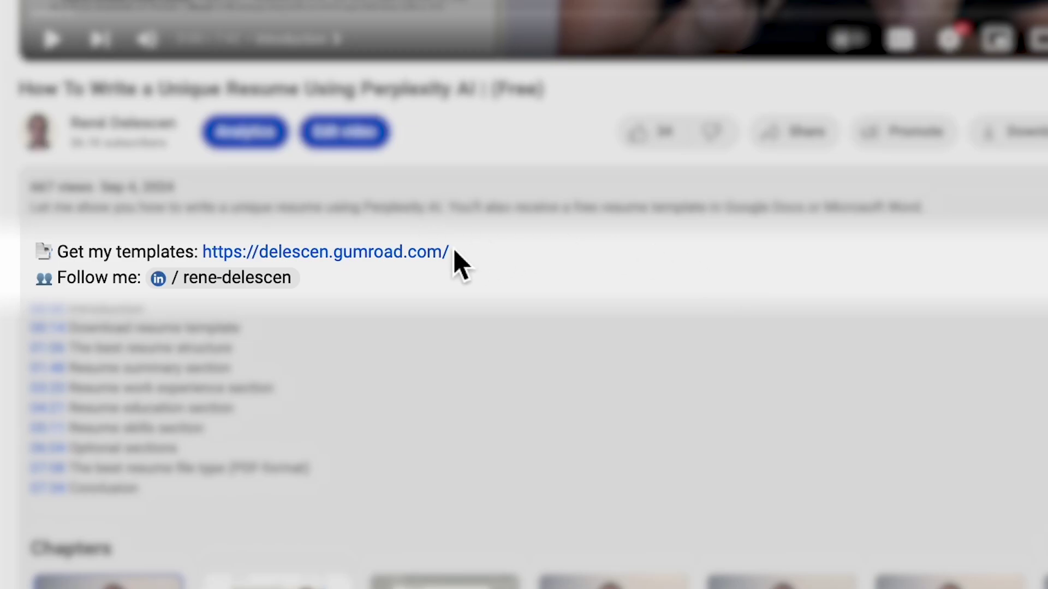
Step: Open the creator's Free Resume Templates product page and browse its preview images
click(444, 254)
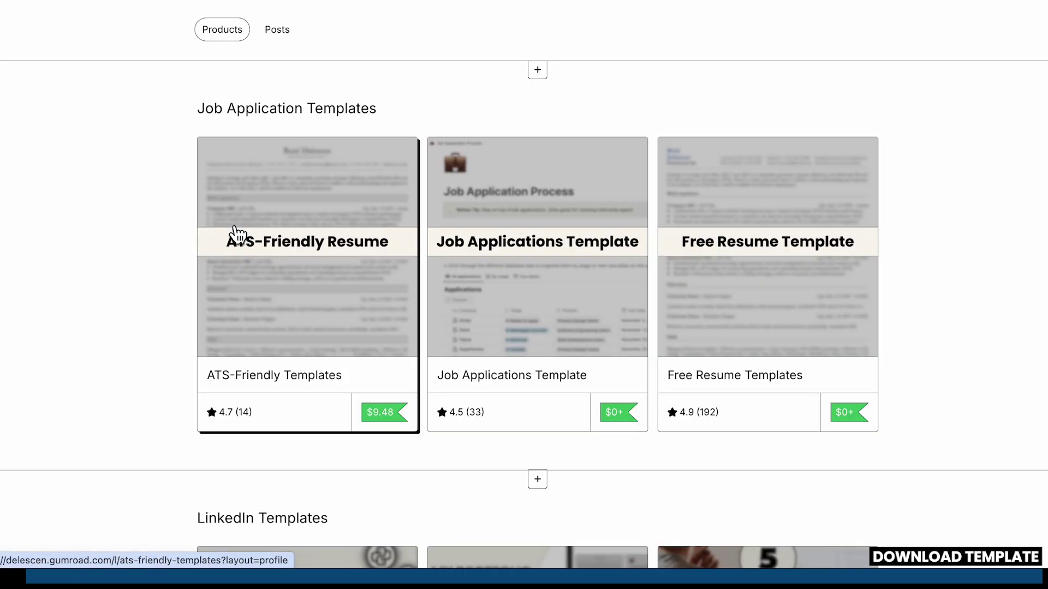
click(710, 223)
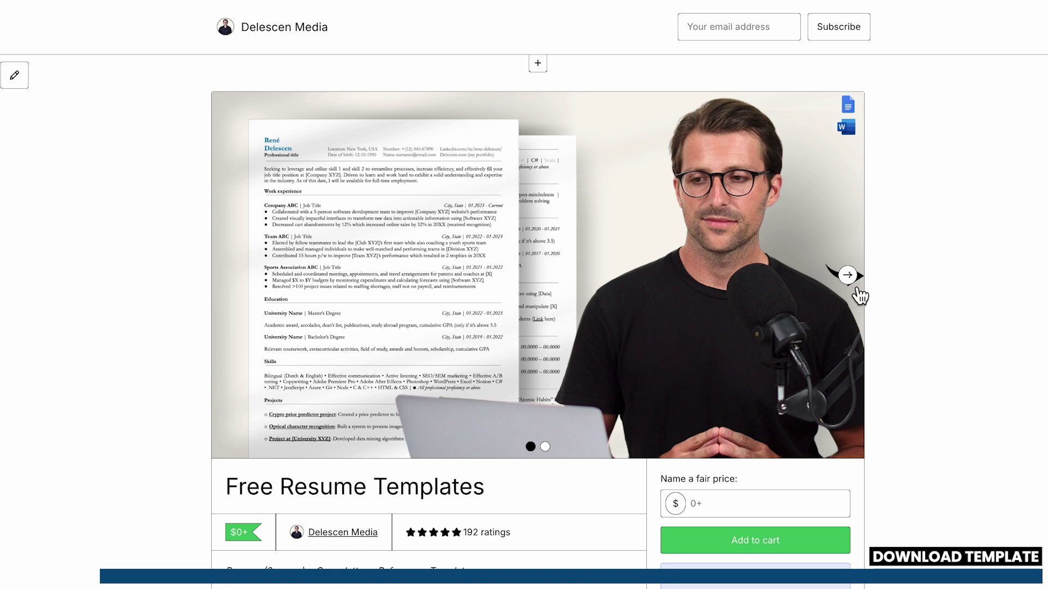
click(849, 277)
scroll(852, 284, down, 2)
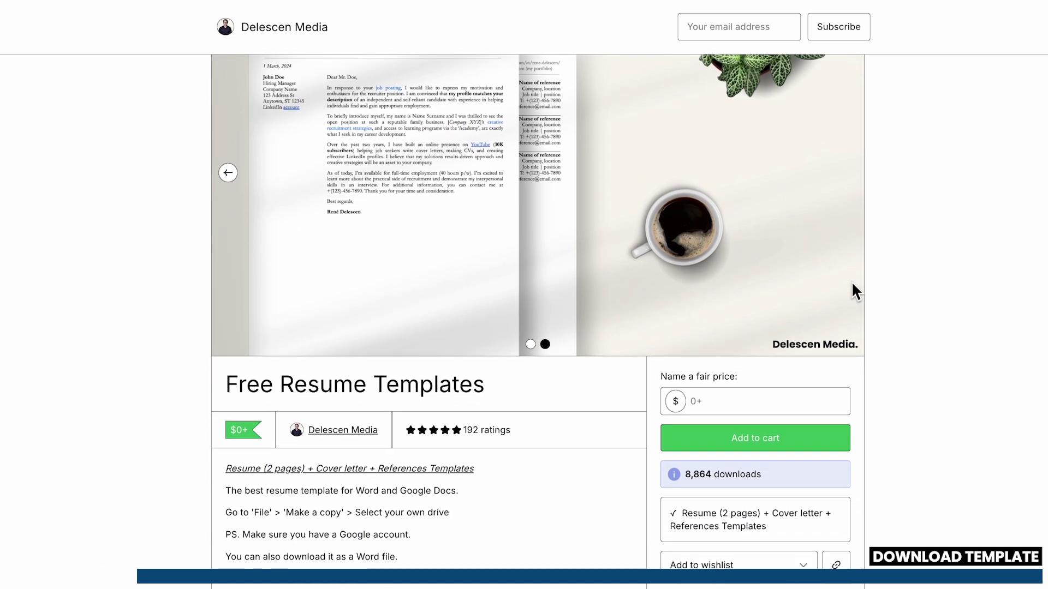
scroll(852, 284, down, 1)
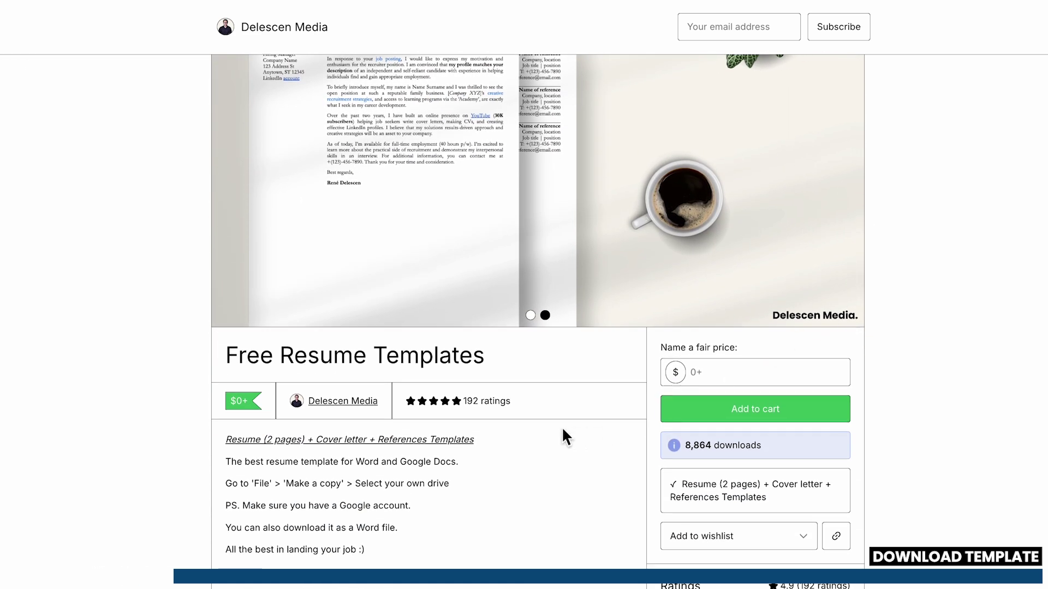
drag(471, 406, 517, 411)
click(538, 408)
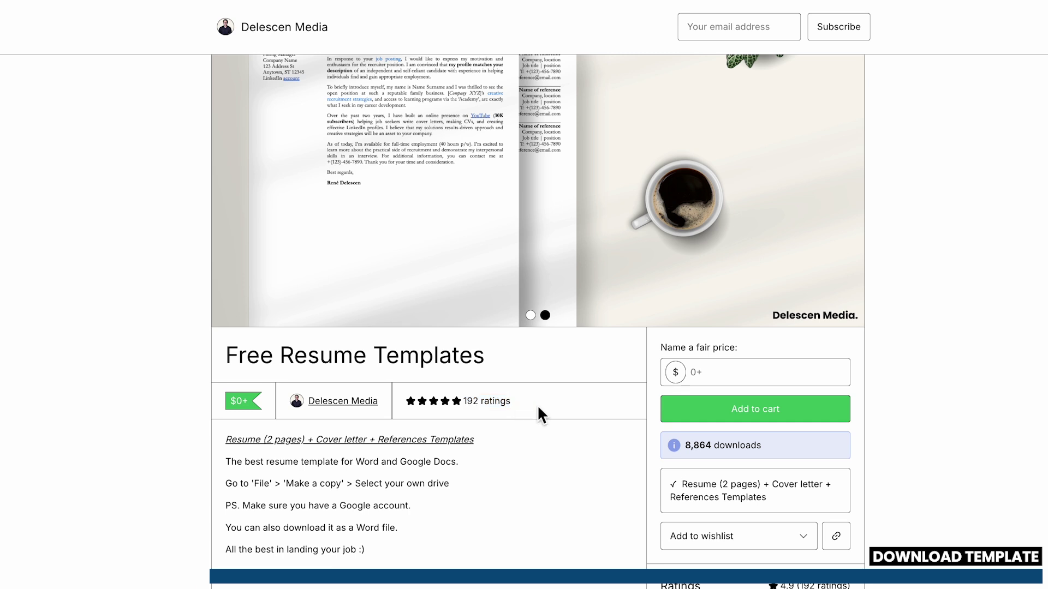
Step: Claim the templates for $0, skip the upsell, and open Free Resume Template from Drive
click(706, 379)
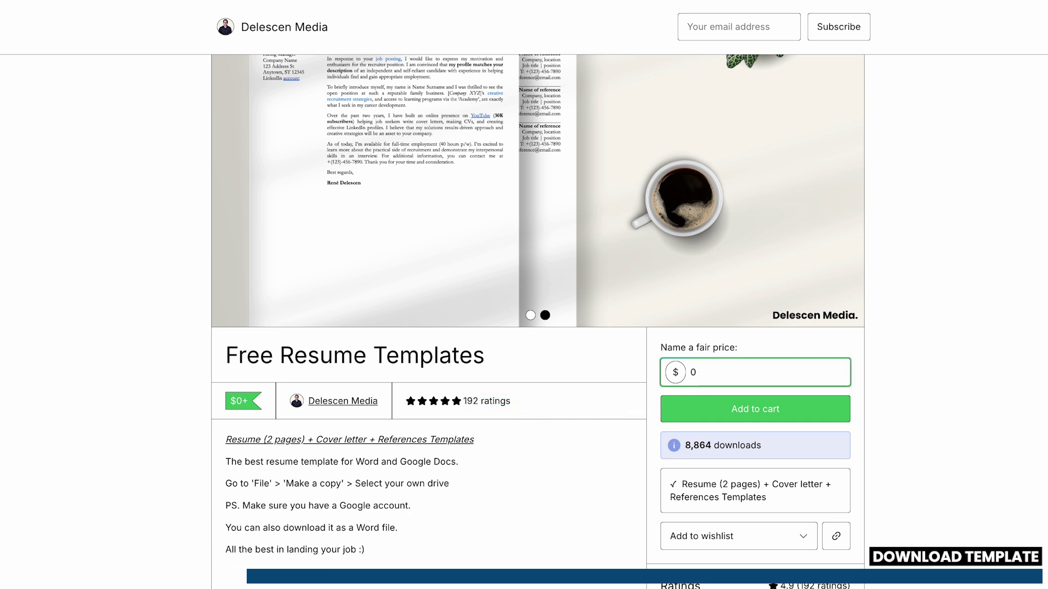
click(714, 415)
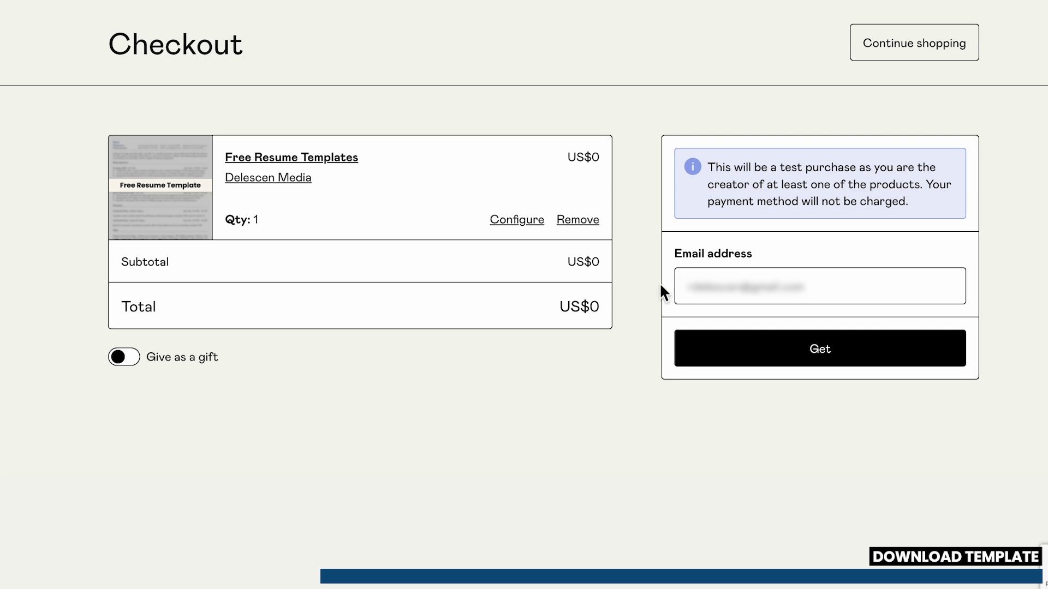
click(718, 352)
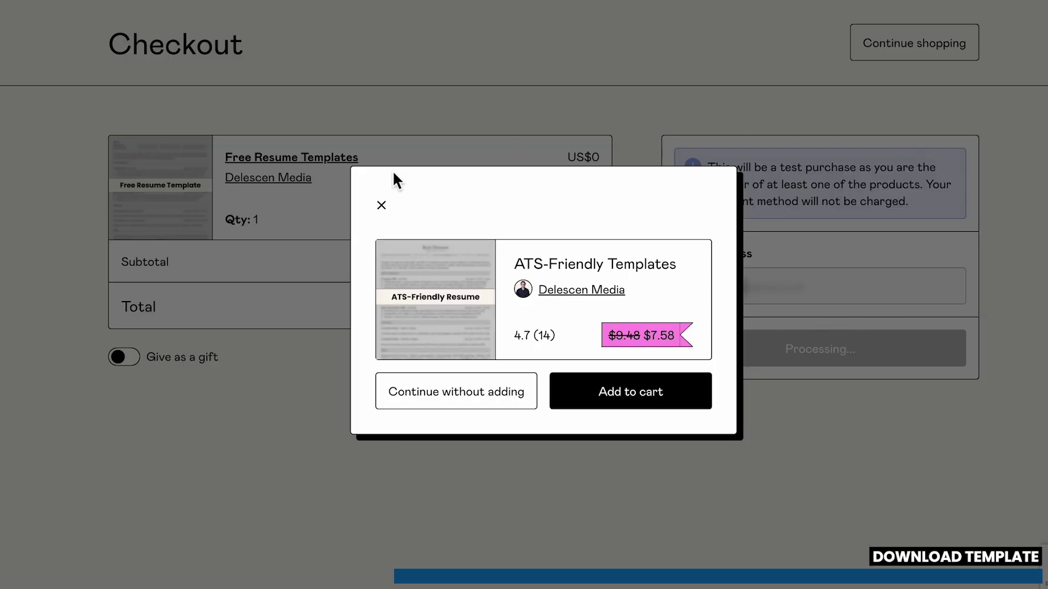
click(436, 404)
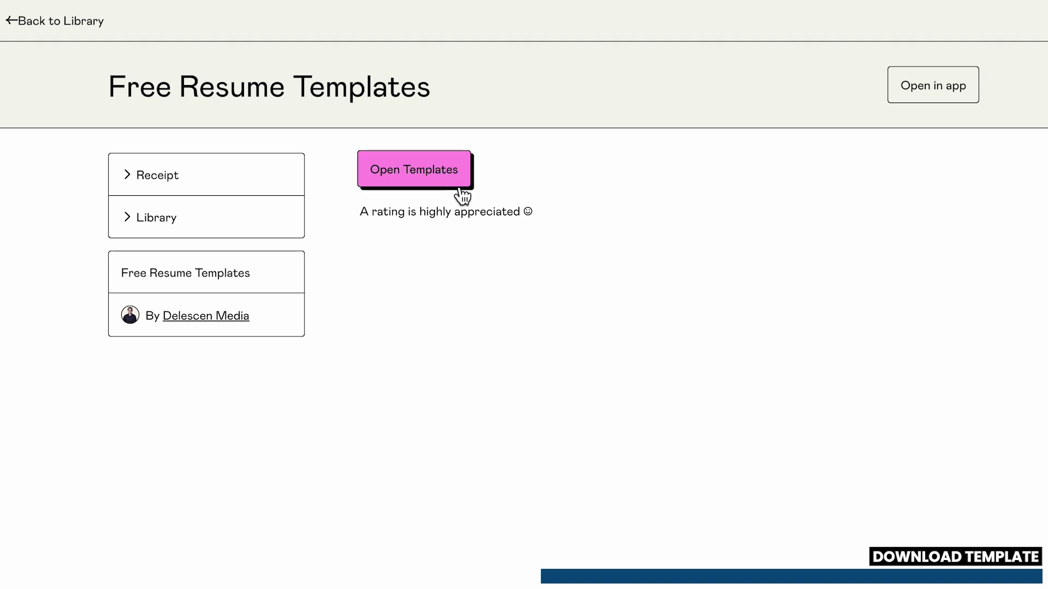
click(456, 186)
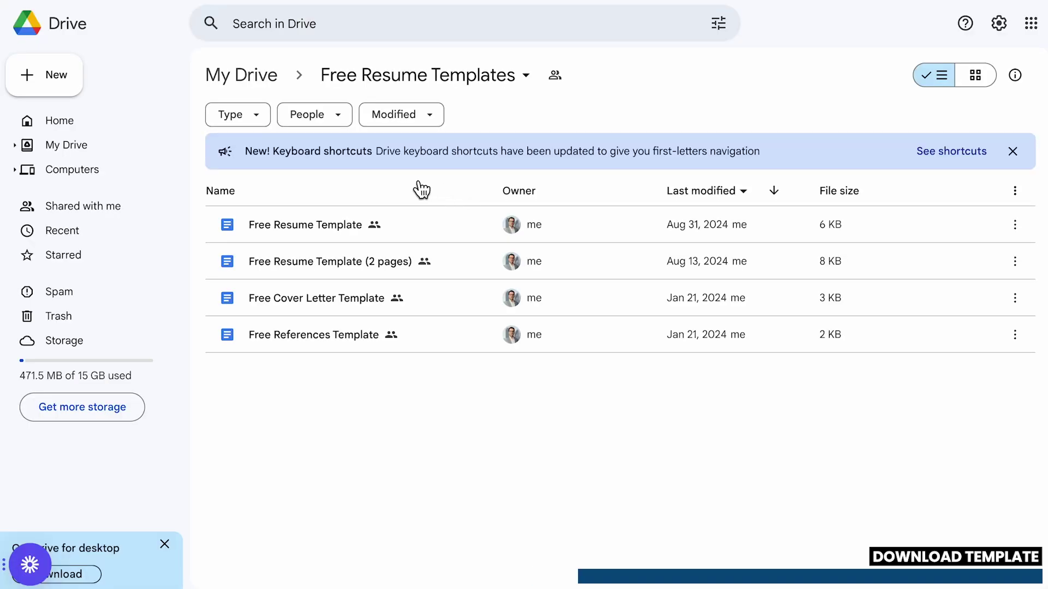
double_click(348, 224)
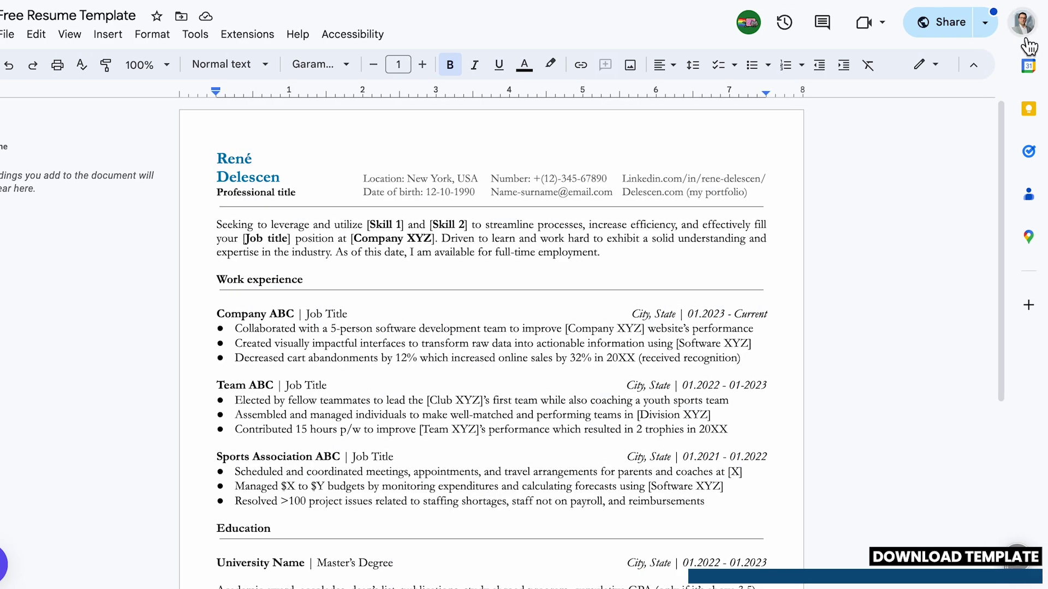
Step: Switch Google account, then save 'Copy of Free Resume Template' into My Drive
click(1024, 23)
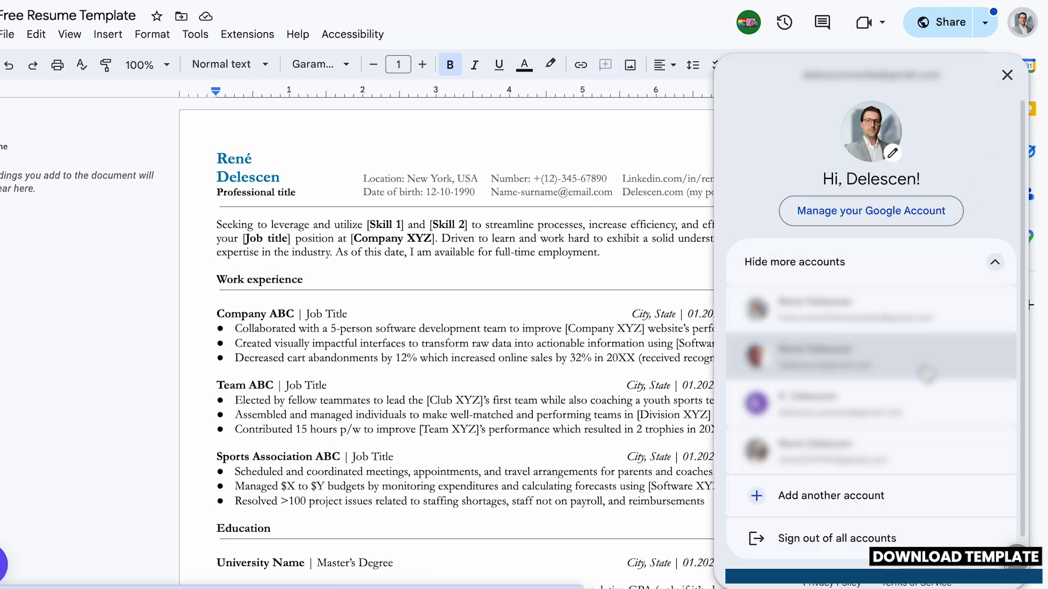
click(926, 371)
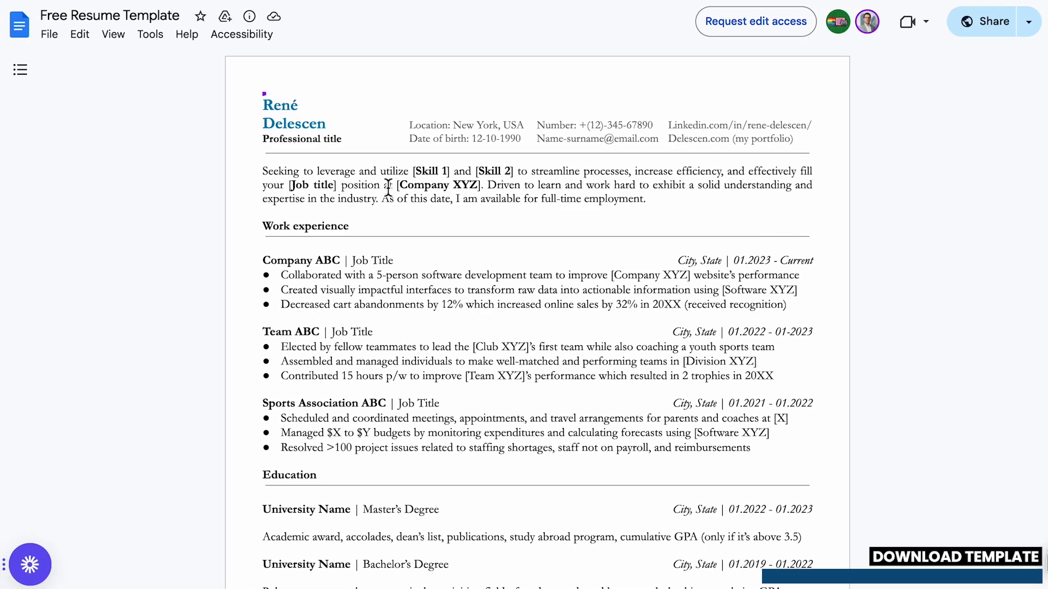
click(50, 35)
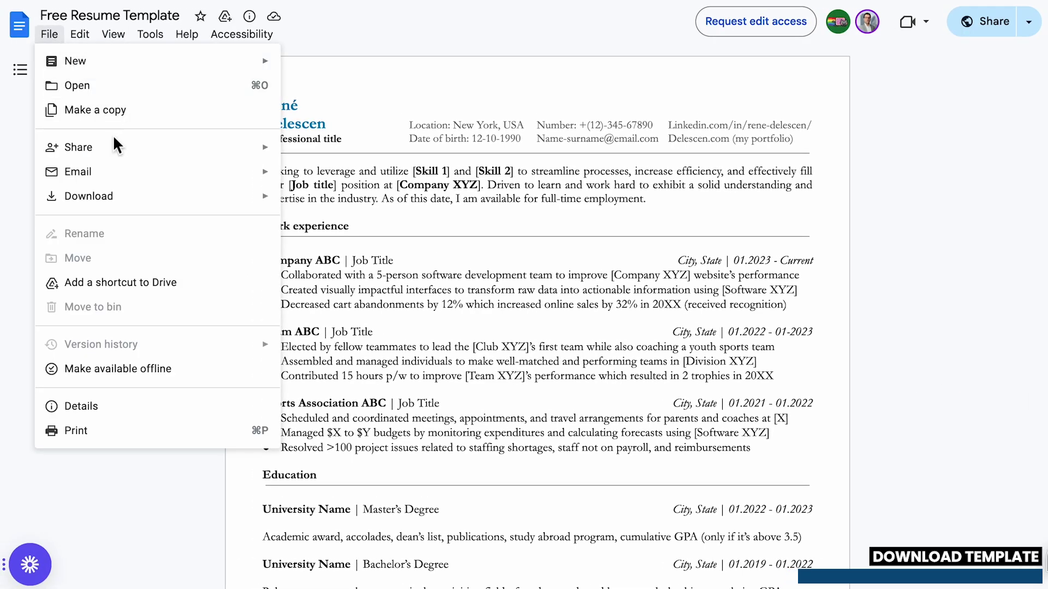
mouse_move(175, 202)
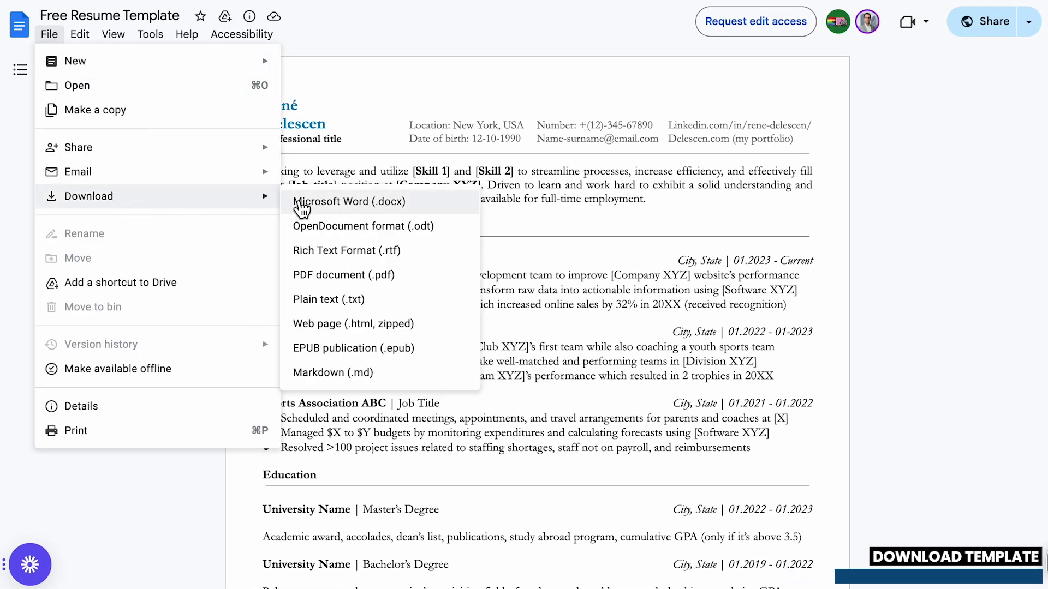
click(175, 111)
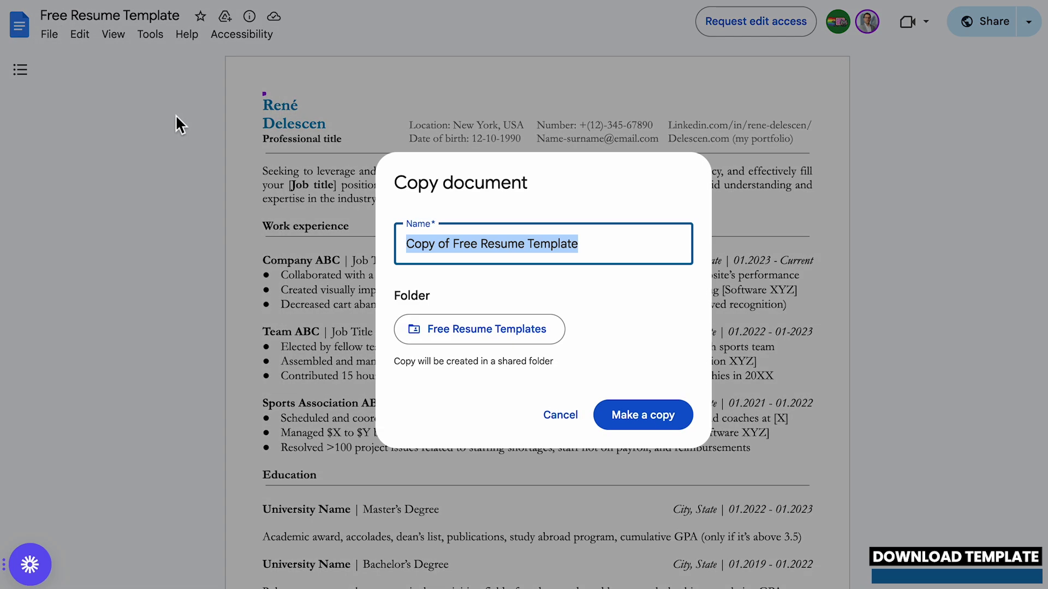
click(435, 328)
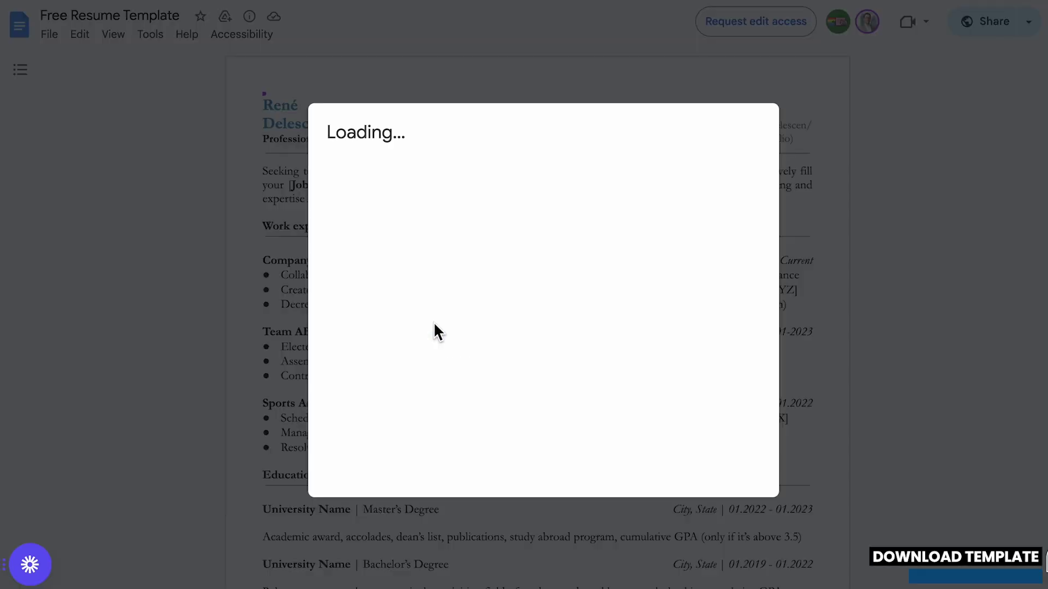
click(394, 162)
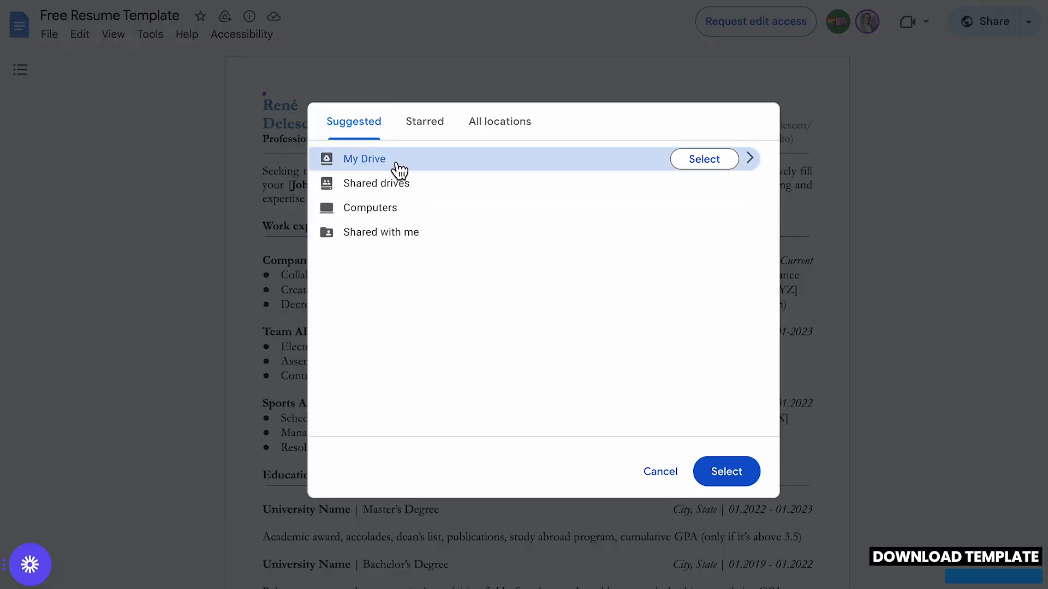
click(699, 173)
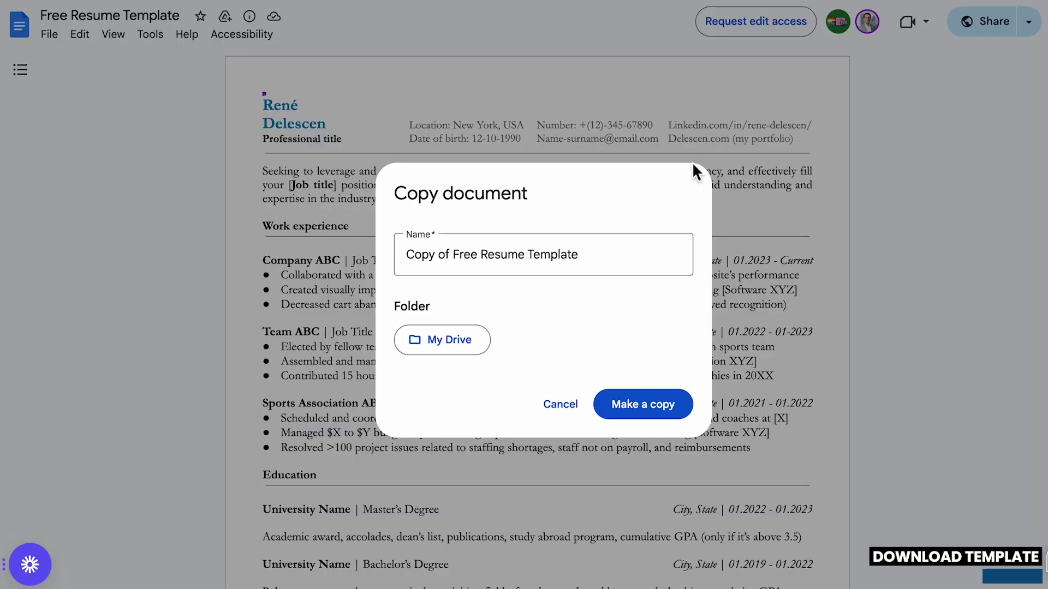
click(637, 401)
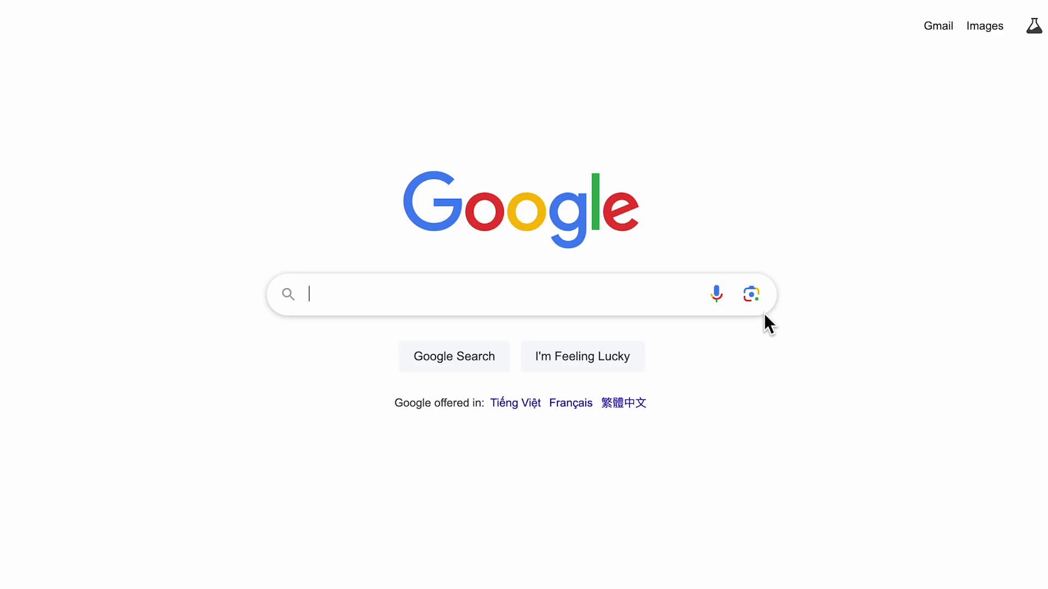
Step: Search Google for 'Google Gemini' and open the Gemini chat web app
text(Goog)
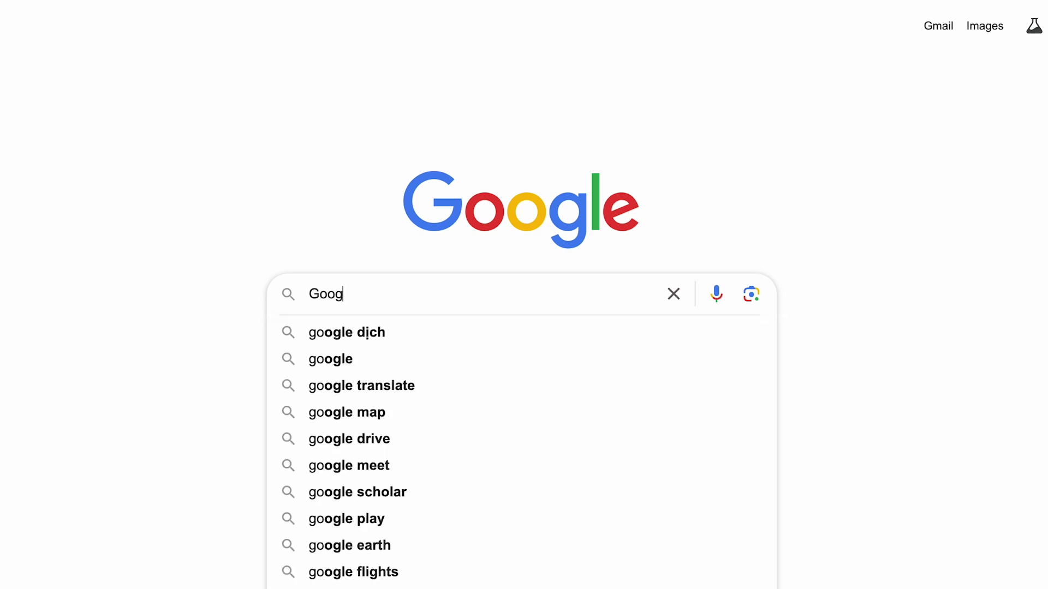
text(le Gemini)
key(Return)
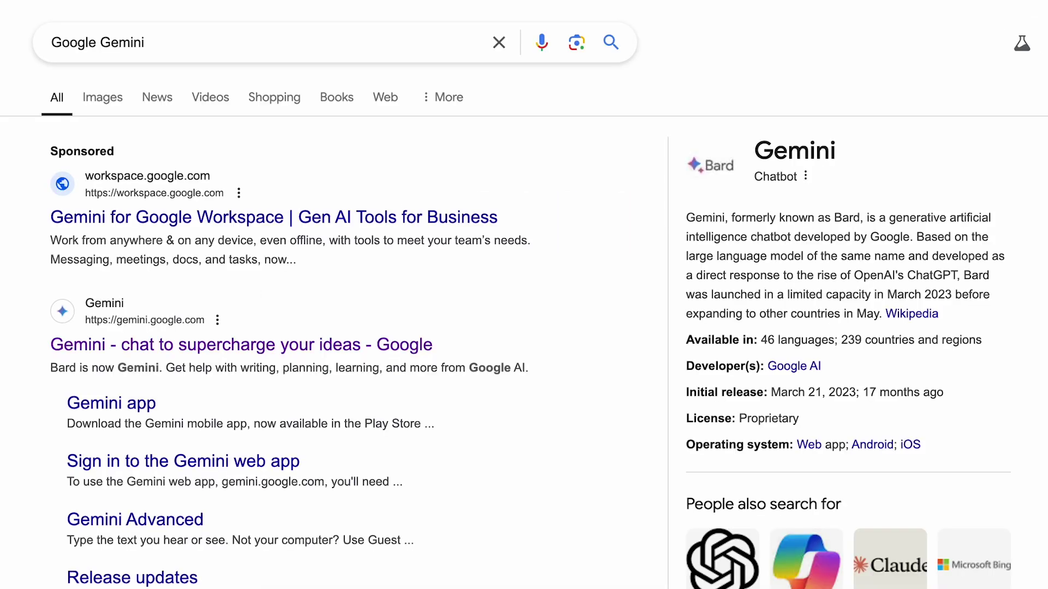
click(352, 346)
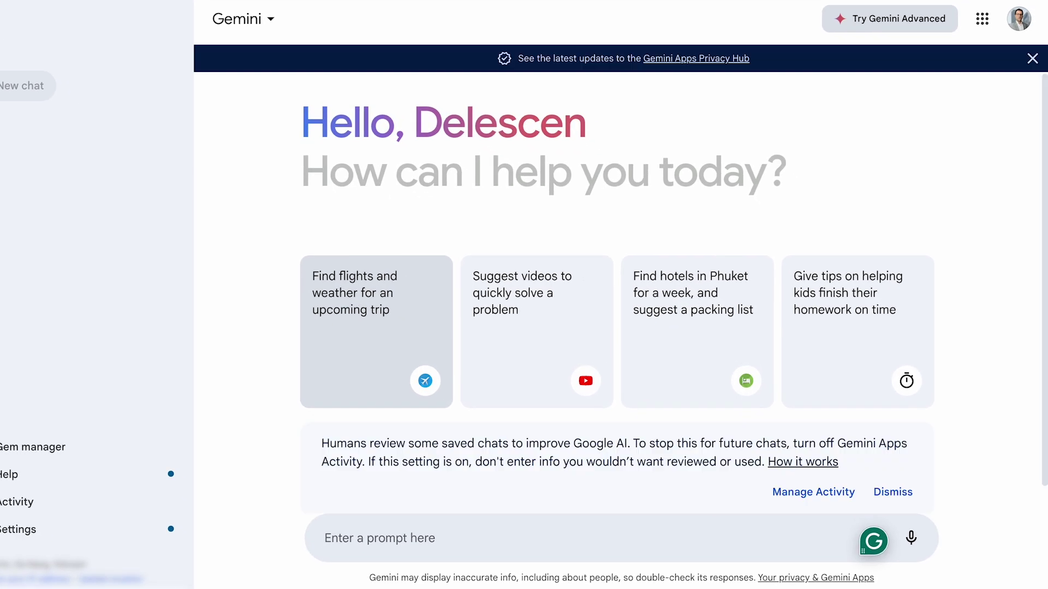
Step: Ask Gemini for a CV structure for inexperienced job seekers and review its '1. Header' section
text(What is the best CV structure for job seekers with no)
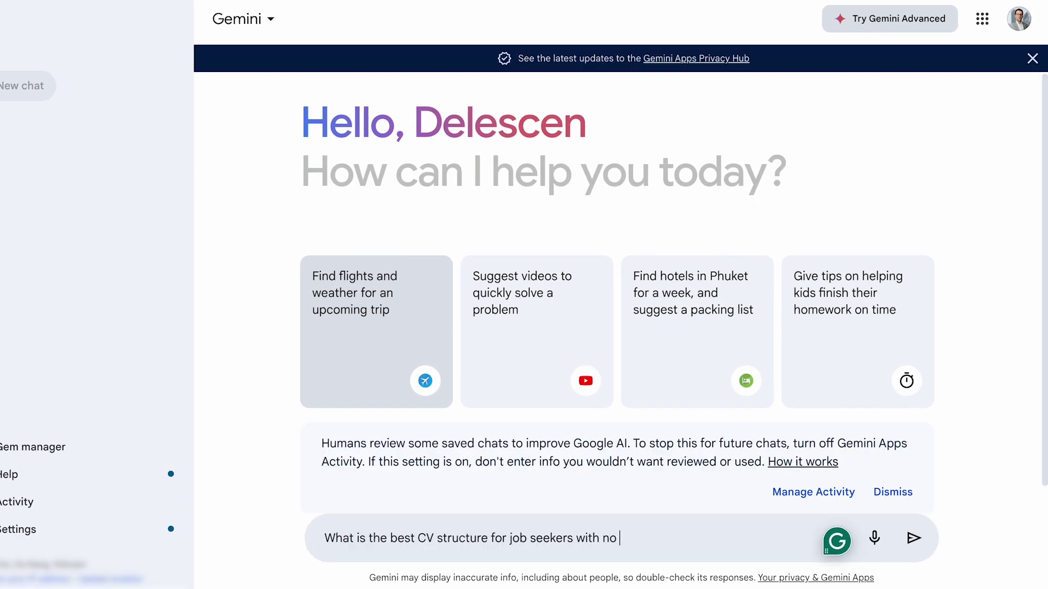
text(ence?)
key(Return)
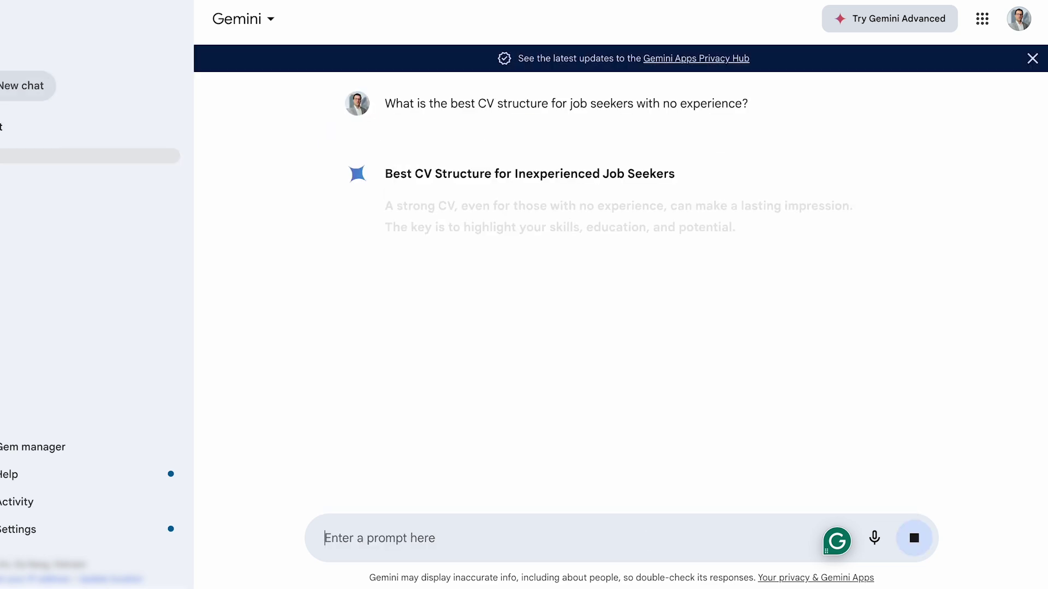
key(ctrl+minus)
key(ctrl+minus)
key(ctrl+minus)
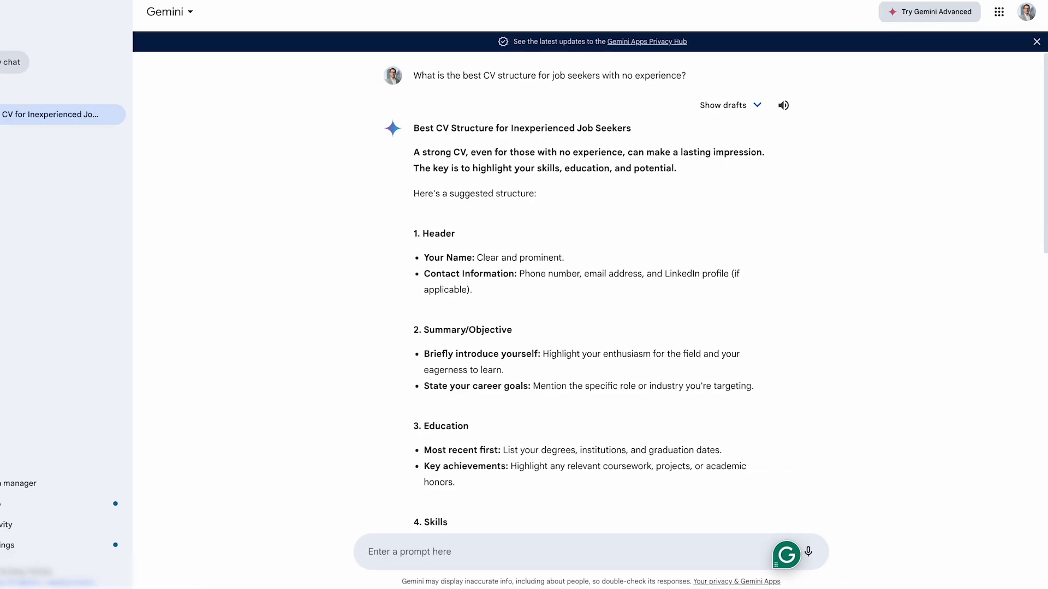
key(ctrl+minus)
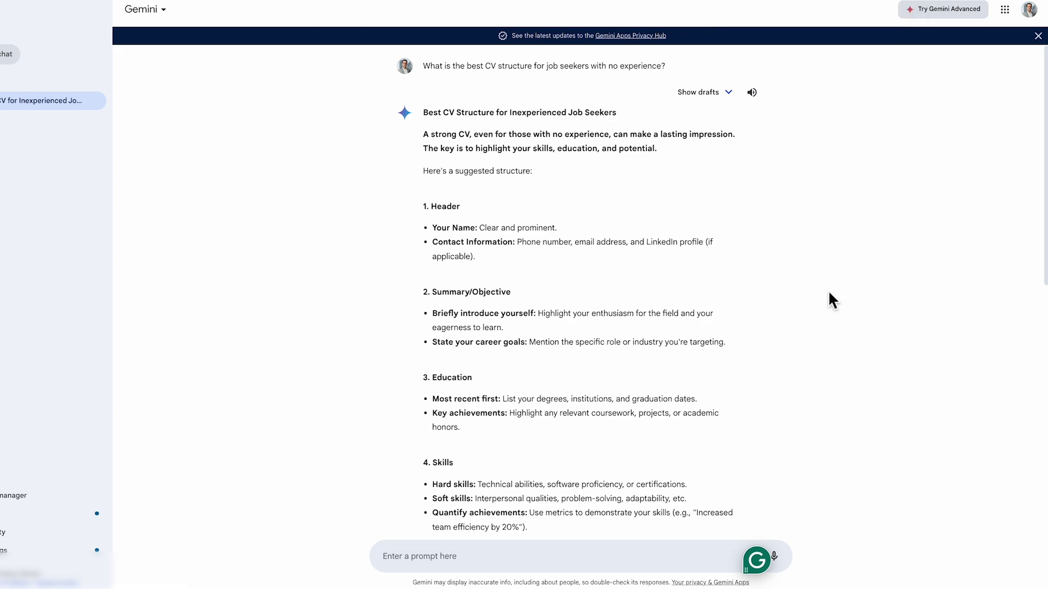
scroll(829, 295, down, 1)
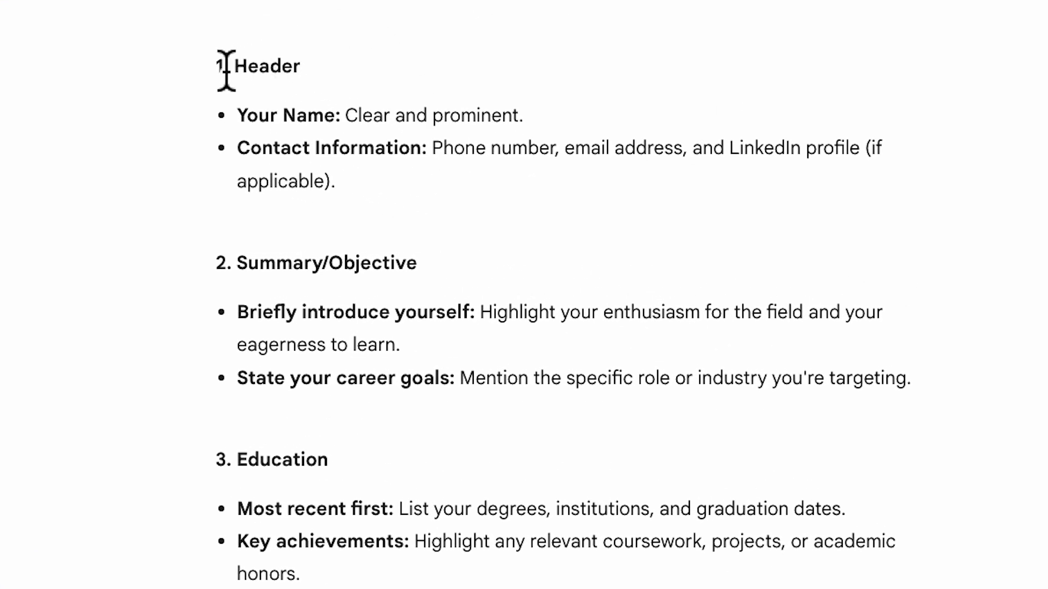
drag(226, 70, 342, 69)
click(341, 70)
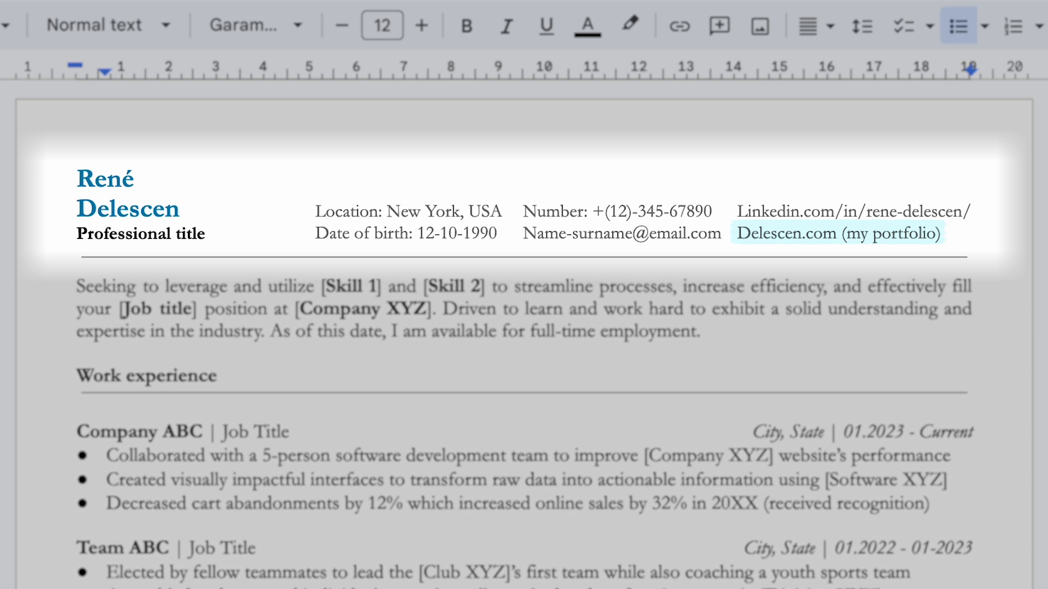
Step: Add '/' after the LinkedIn URL and narrow the header column so the portfolio link fits
drag(957, 239, 176, 203)
click(969, 211)
text(/)
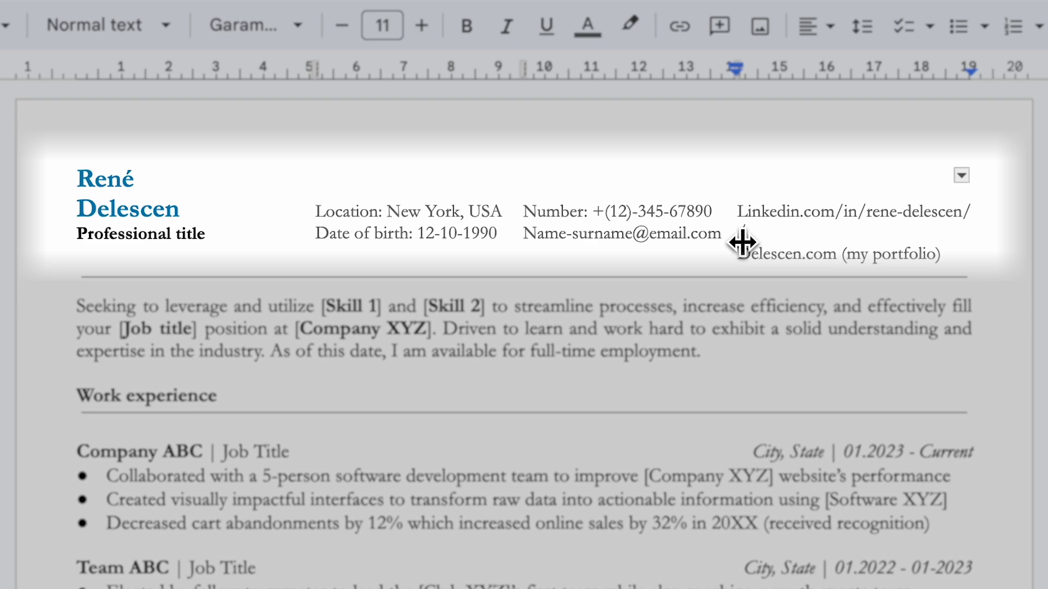
drag(742, 242, 734, 242)
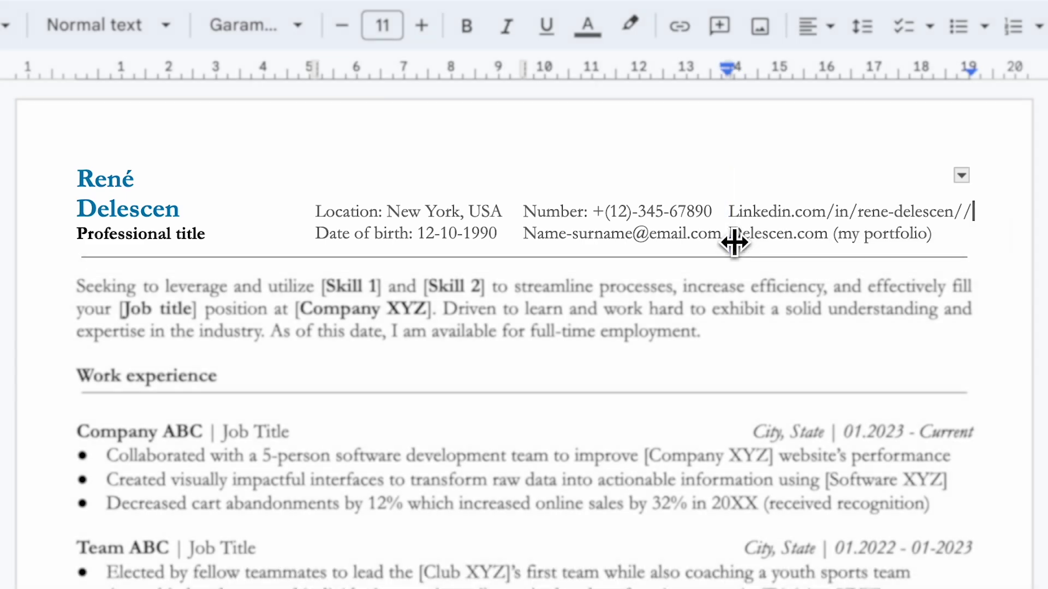
Step: Try 1.5 line spacing on the contact cells, revert it, and begin a Gemini summary prompt
drag(316, 218, 965, 235)
click(862, 26)
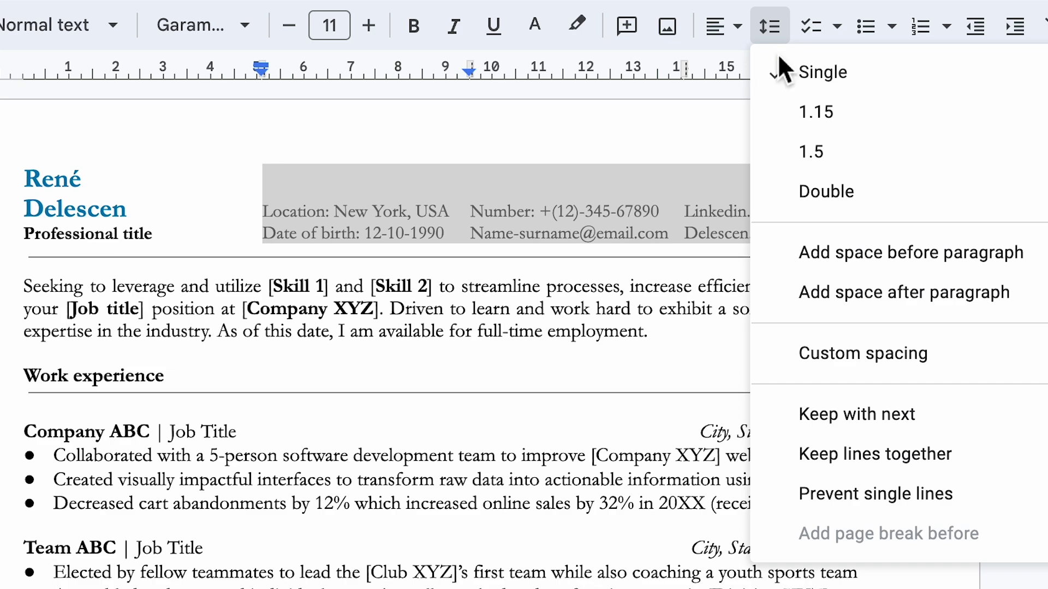
click(801, 153)
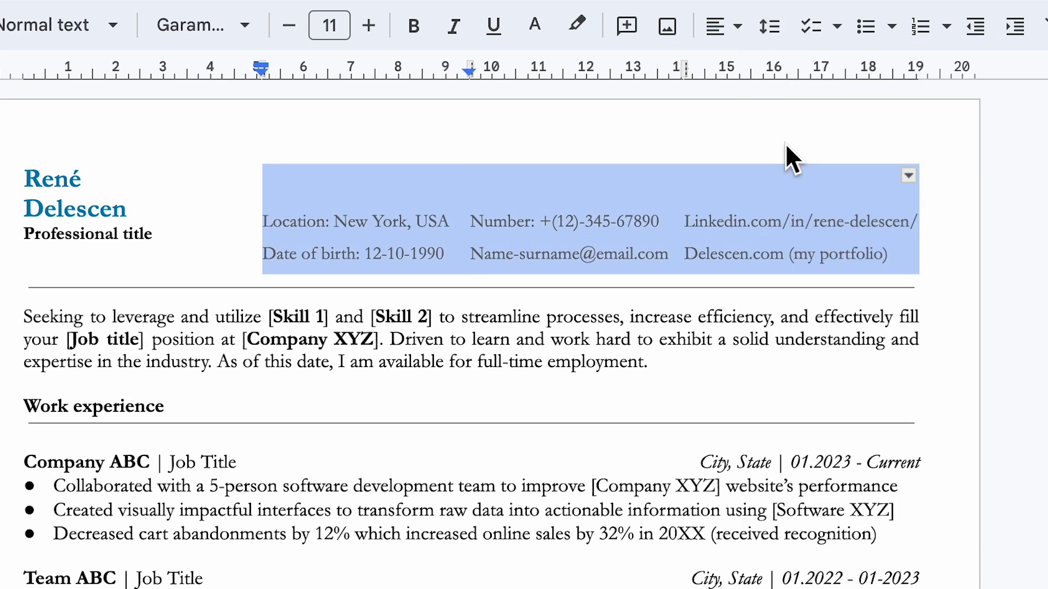
key(ctrl+z)
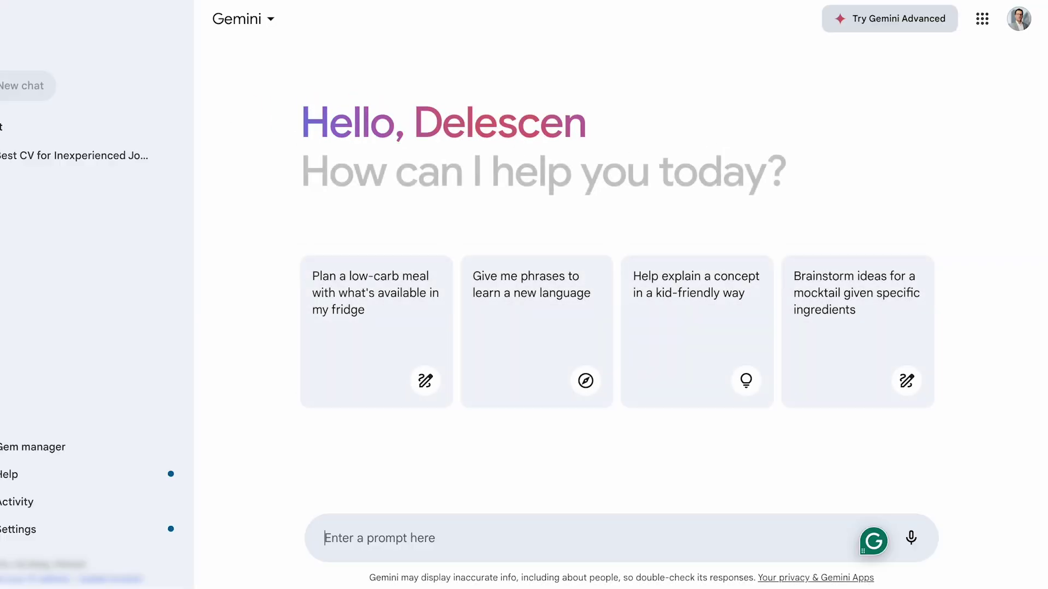
text(Can you give me an example CV summary and objective tailo)
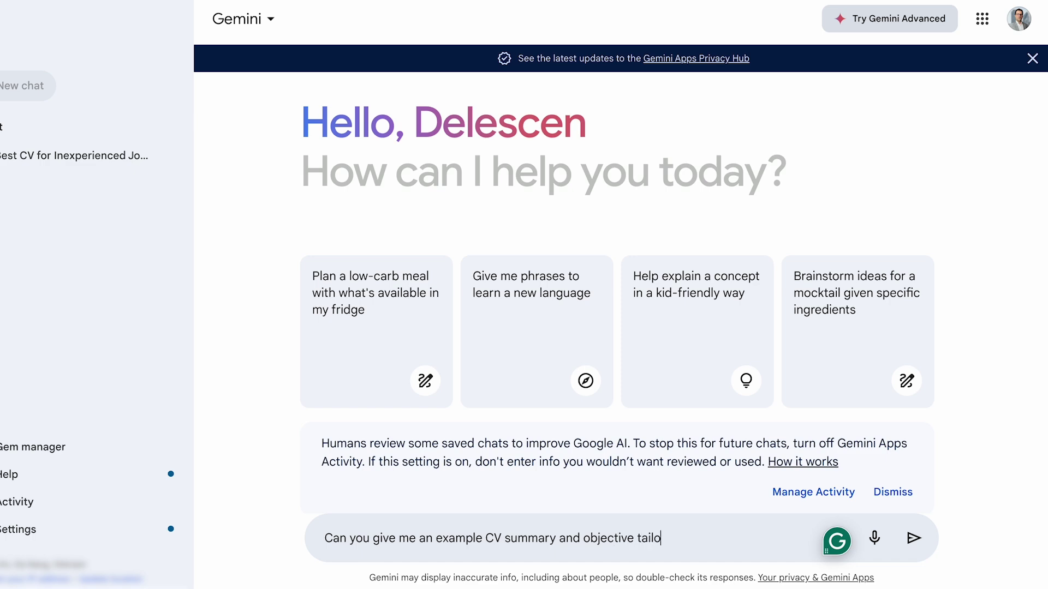
text(red to this entry-level position?)
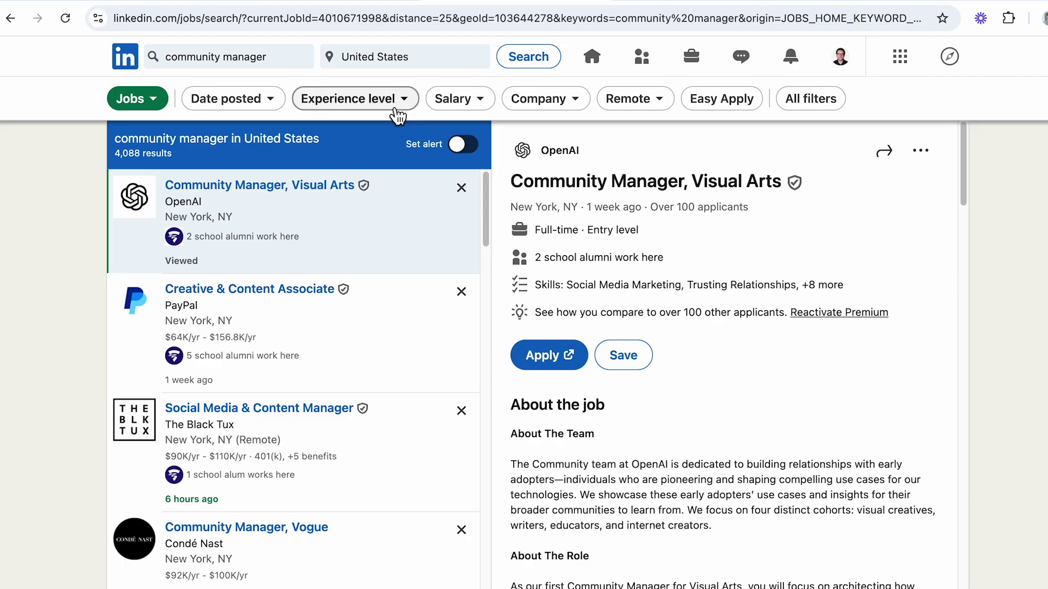
Step: Open the Experience level filter on LinkedIn's community manager job search
click(397, 109)
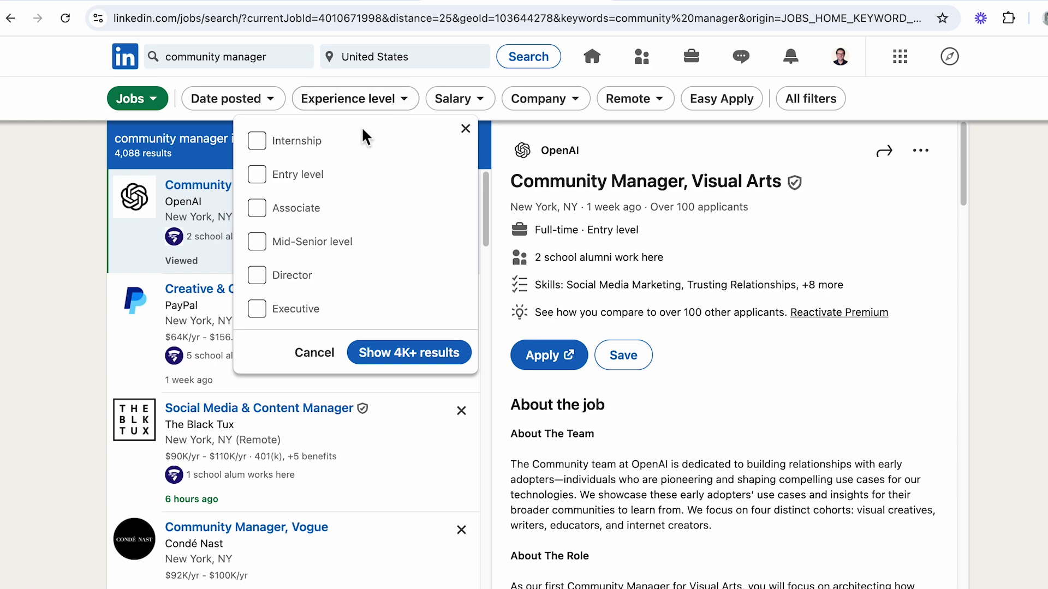
Step: Limit results to Internship and Entry level, then select the OpenAI role's description text
click(257, 141)
click(264, 177)
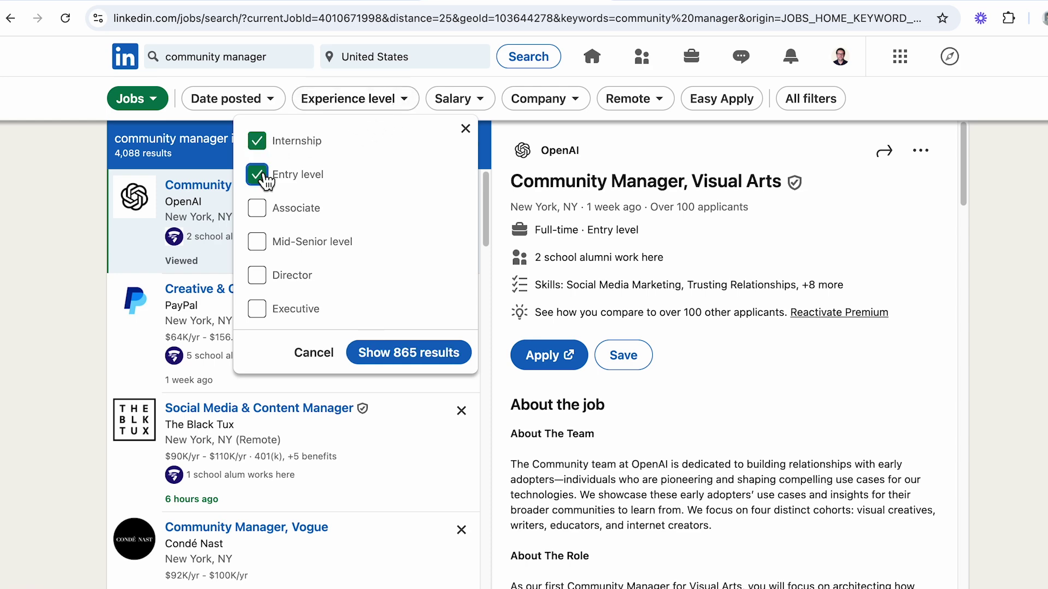
click(372, 355)
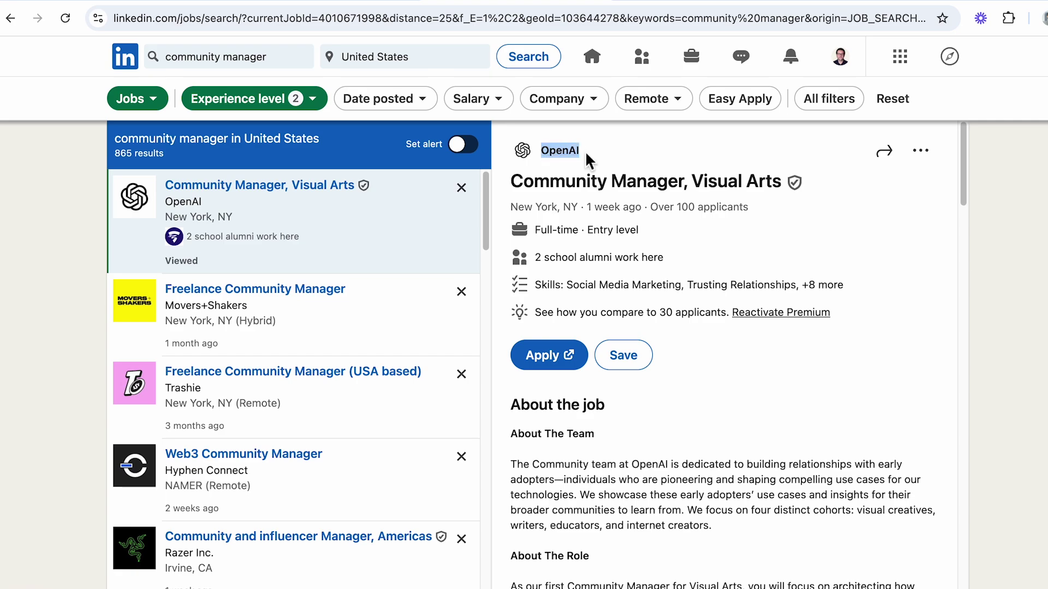
scroll(571, 431, down, 1)
scroll(571, 431, down, 1)
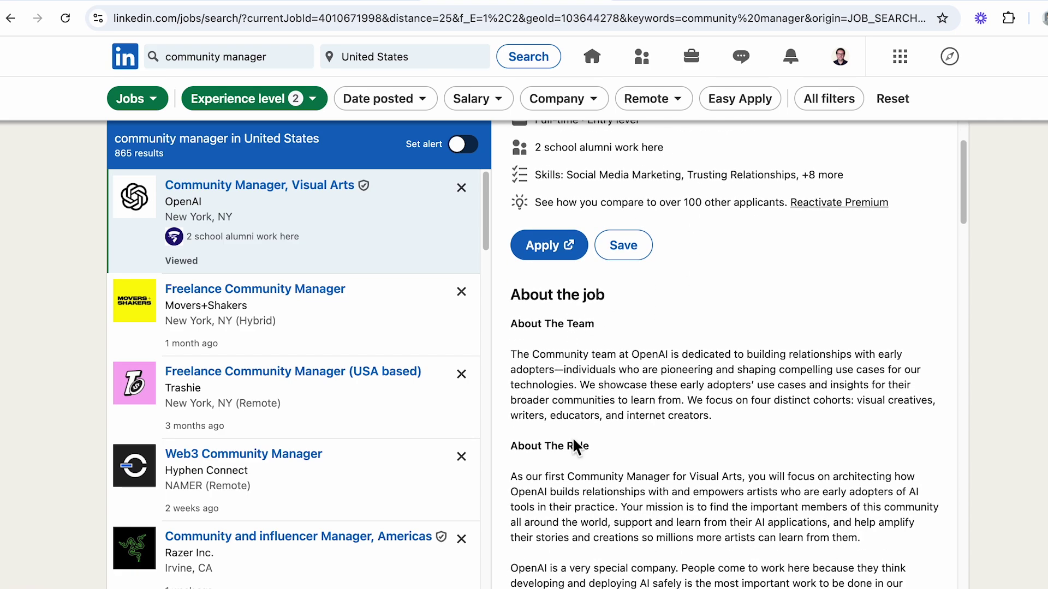
drag(514, 457, 934, 192)
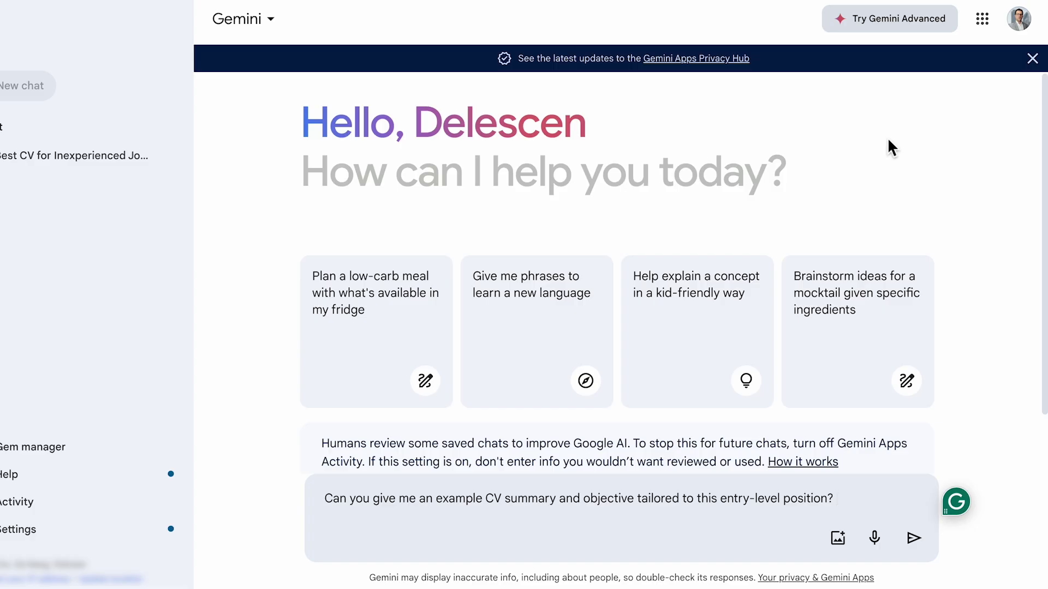
Step: Paste the job description after the prompt, add a quote mark, and send it to Gemini
key(ctrl+v)
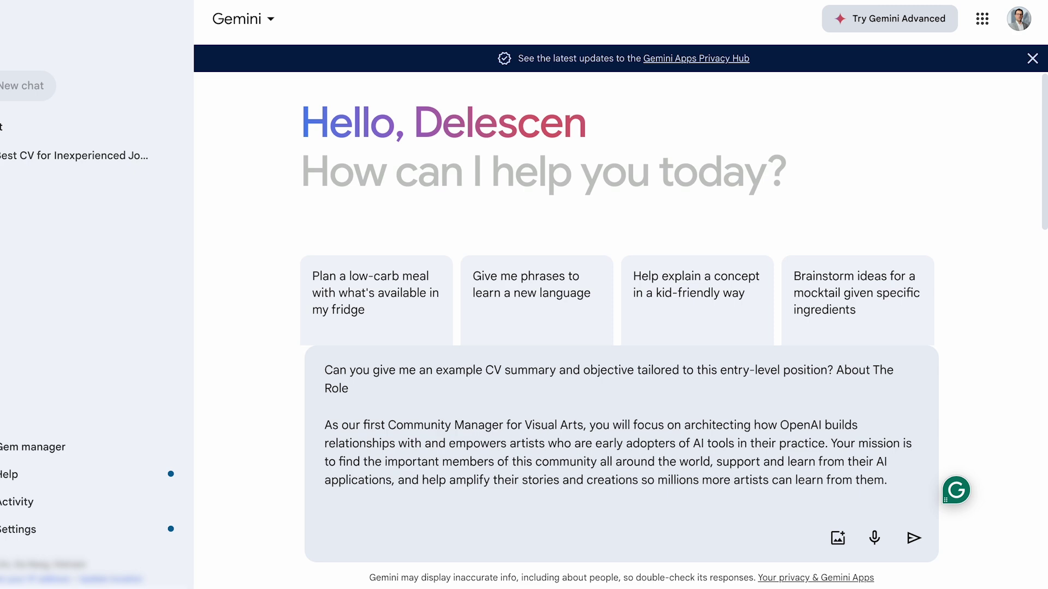
click(839, 371)
text(")
key(ctrl+End)
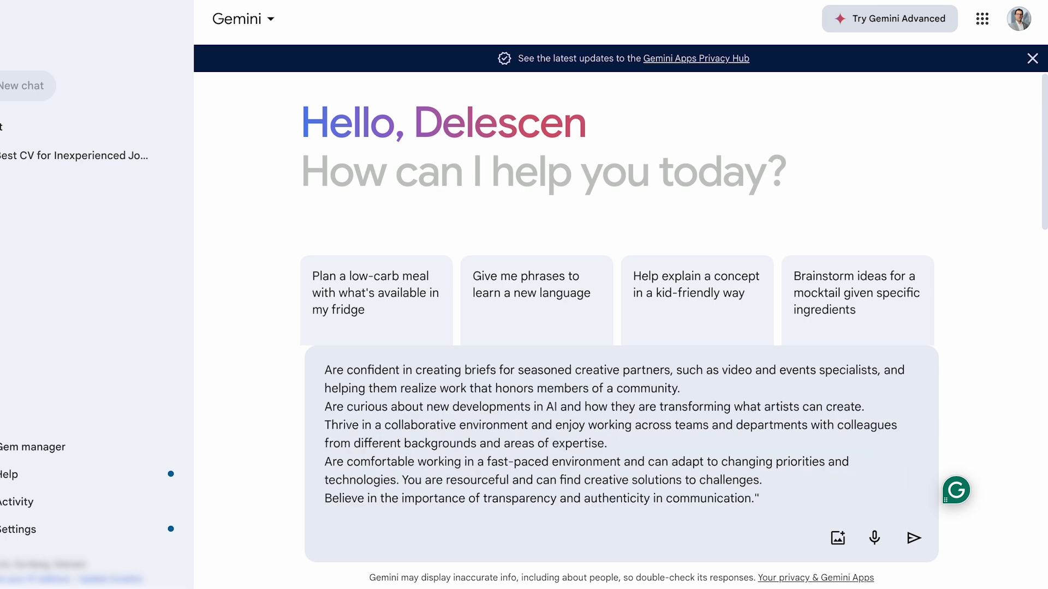
key(Return)
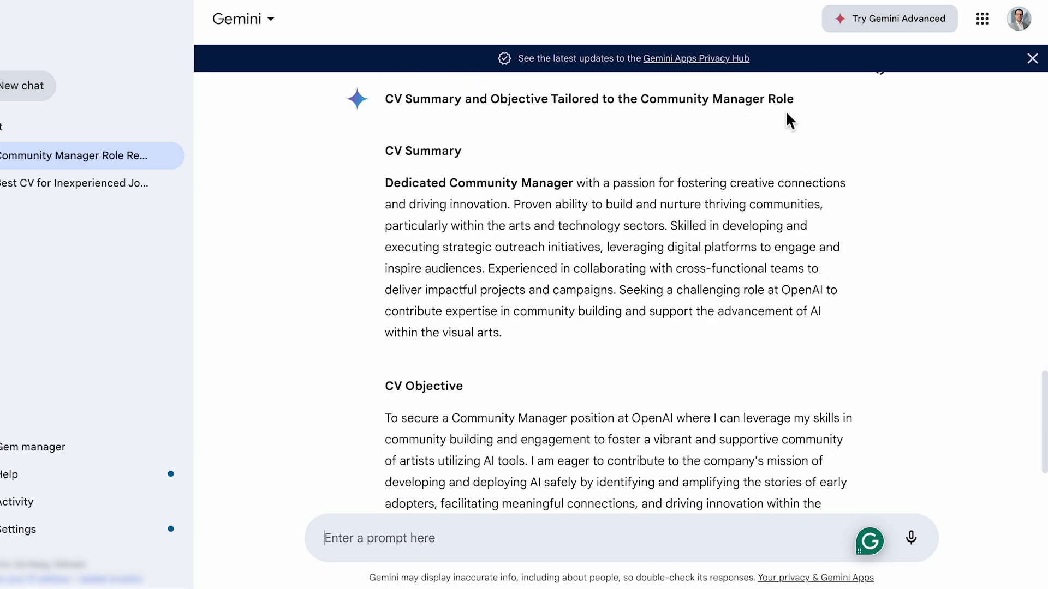
scroll(790, 121, down, 1)
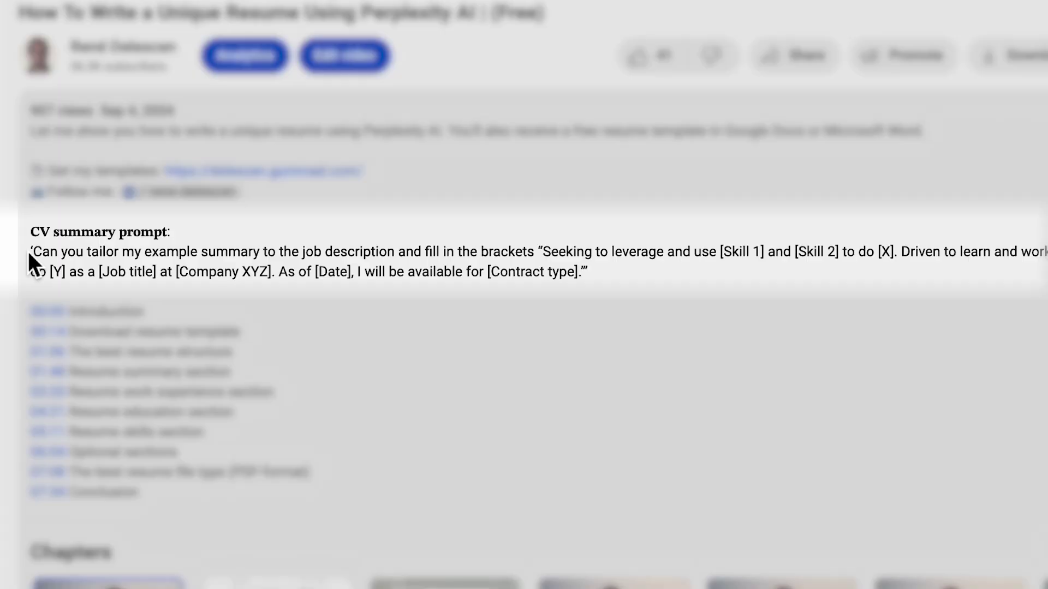
Step: Send the CV summary template prompt to Gemini, then regenerate the answer as Shorter
drag(28, 251, 596, 274)
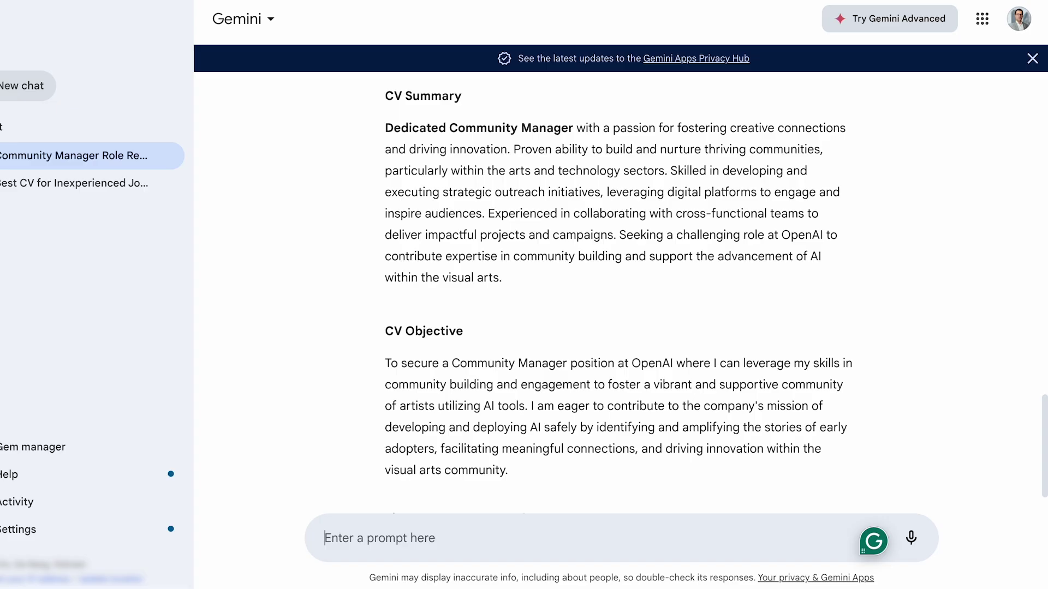
text(‘Can you tailor my example summary to the job description and fill in the brackets "Seeking to leverage and use [Skill 1] and [Skill 2] to do [X]. Driven to learn and work hard to do [Y] as a [Job title] at [Company XYZ]. As of [Date], I will be available for [Contract type]."’)
key(Return)
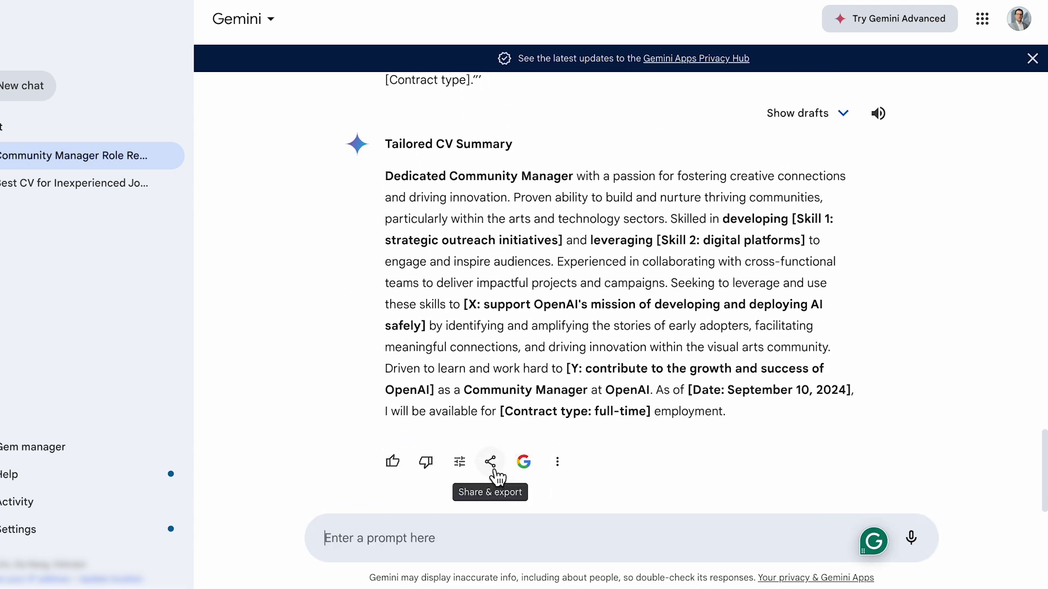
click(461, 466)
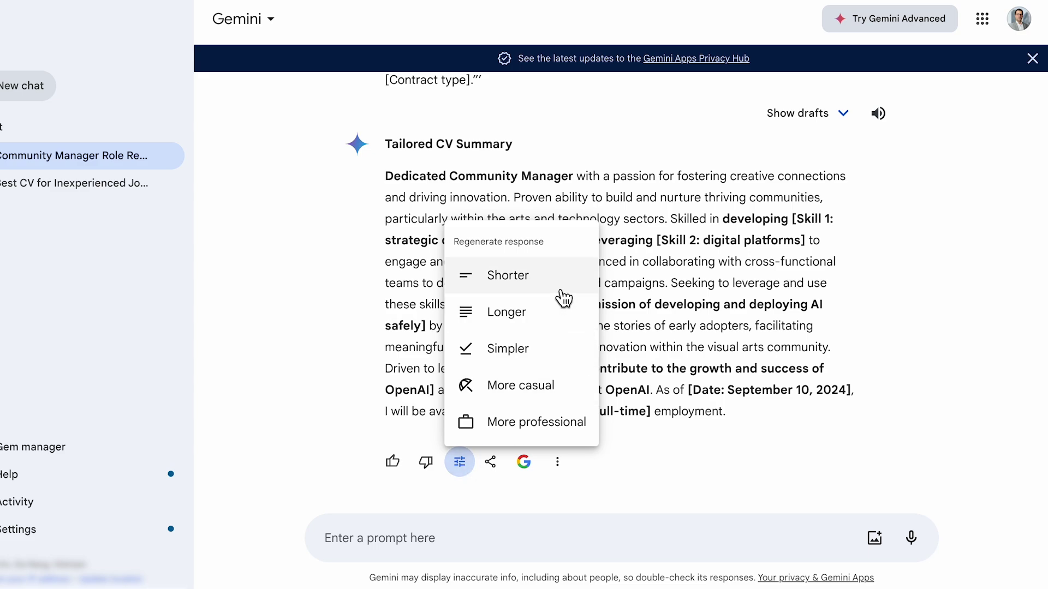
click(560, 291)
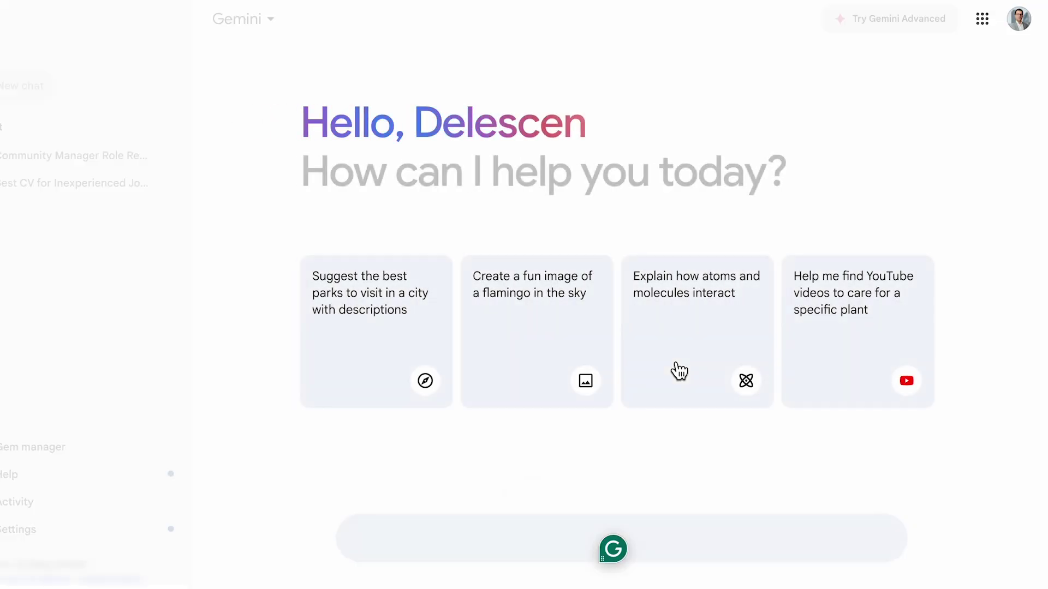
text(Can)
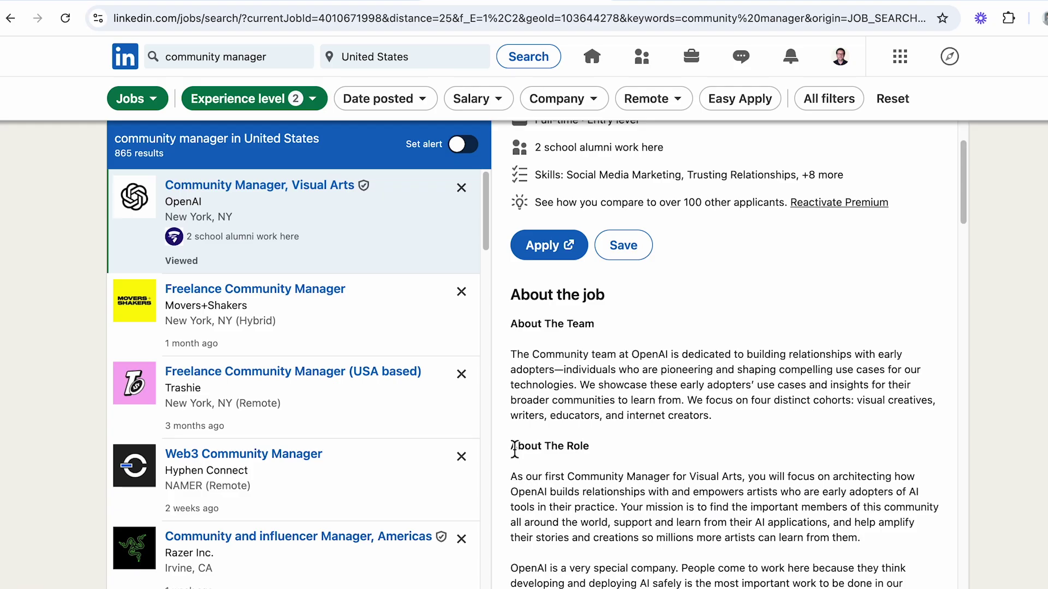
drag(514, 448, 933, 192)
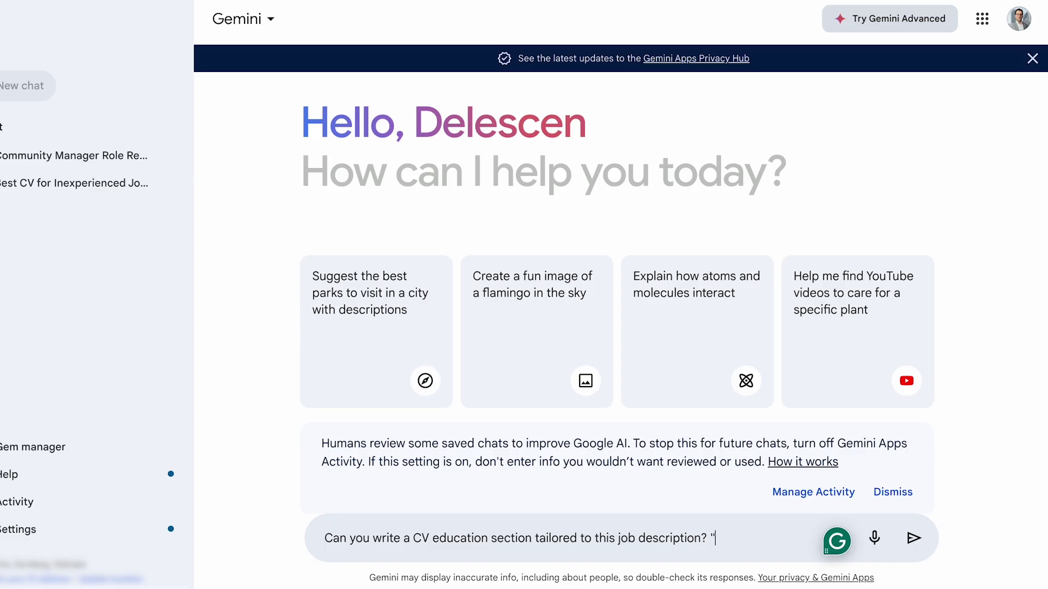
key(ctrl+v)
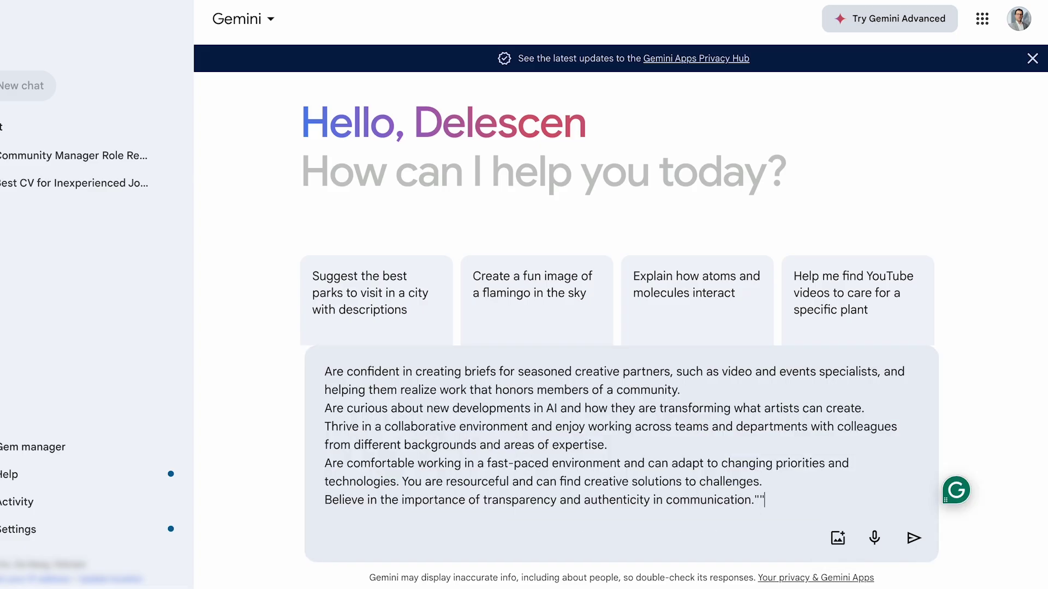
key(BackSpace)
key(Return)
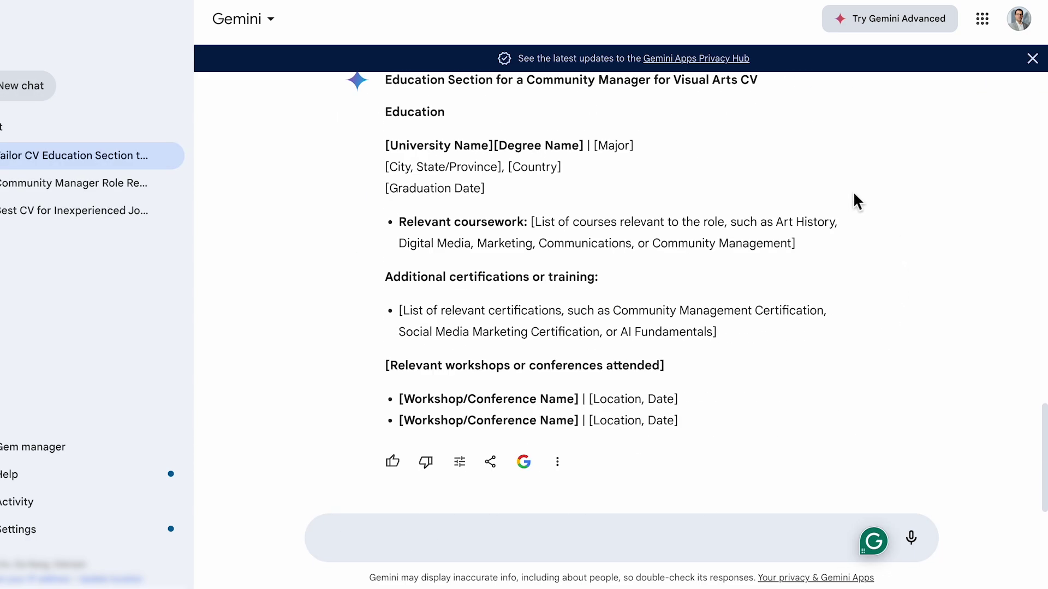
drag(400, 222, 529, 228)
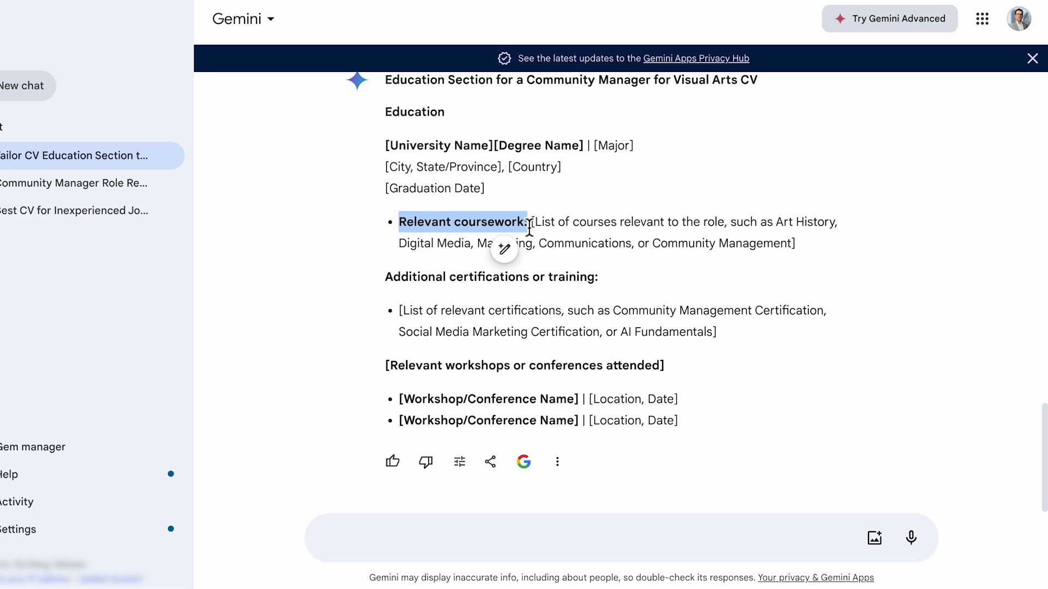
drag(387, 286, 606, 284)
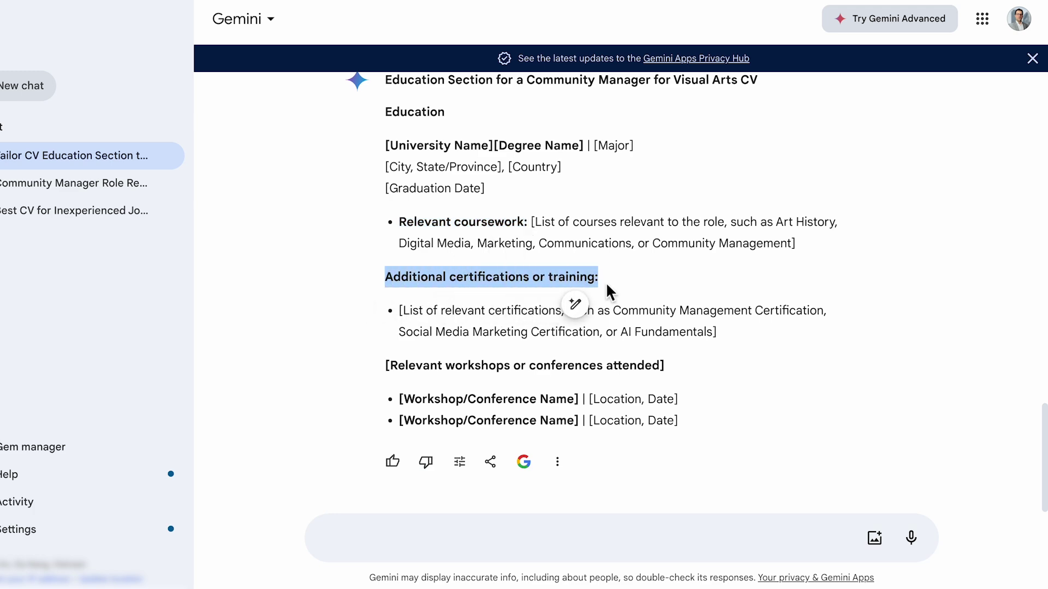
click(569, 534)
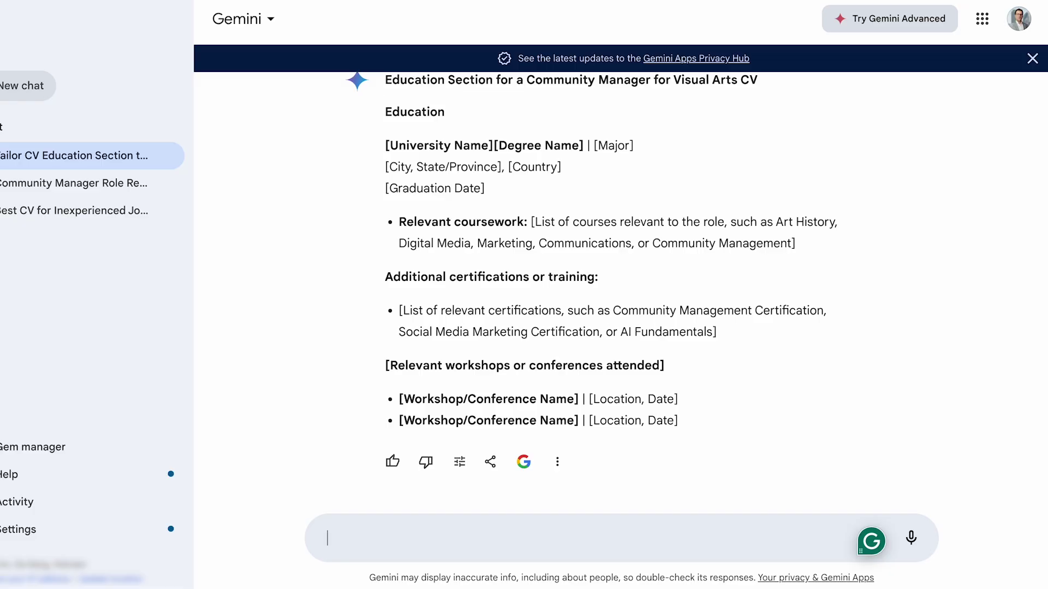
Step: Ask Gemini to match the education to a bachelor's in International Business and review the coursework and skills
text(Match it to my bachelor's degree in International B)
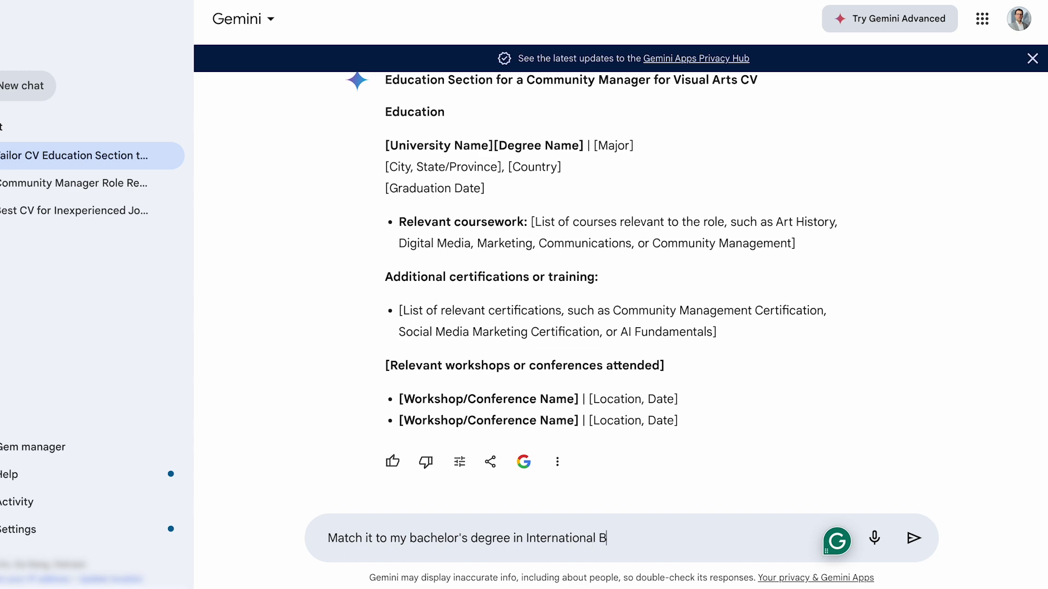
text(usiness)
key(Return)
drag(399, 343, 835, 343)
scroll(835, 342, down, 5)
drag(394, 273, 582, 281)
click(582, 281)
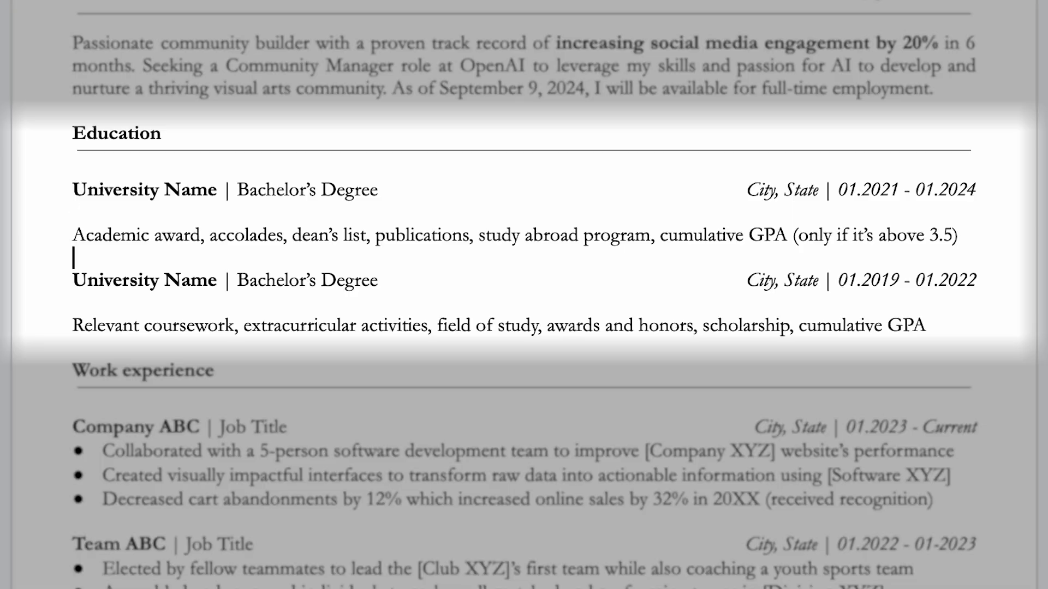
Step: Replace the old coursework line and second degree entry with the pasted Coursework, Project and Certification text
key(shift+Home)
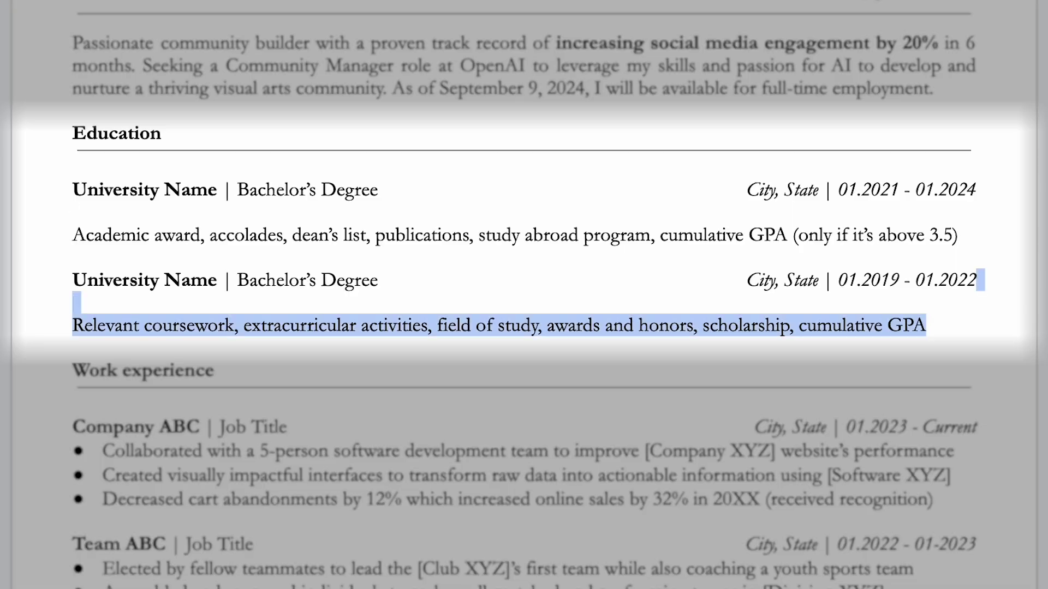
key(shift+Up)
key(shift+Up)
key(shift+Up)
text(Coursework: Digital Marketing, Cross-cultural management, Effective communication | Project: Managed 5 networking events for international business students and local companies | Certification: Introduction to Online Community Management (Udemy) & Meta’s Community Manager Online Program)
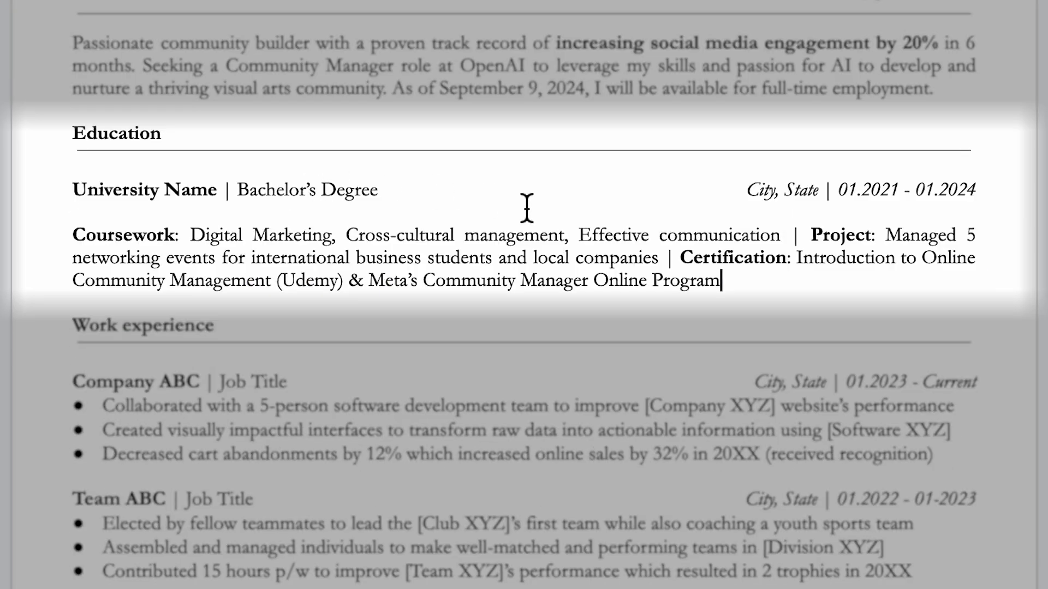
Step: Adjust the pipe dividers before Project and Certification in the Education details
double_click(795, 234)
double_click(670, 259)
click(722, 281)
shift+click(680, 257)
click(731, 289)
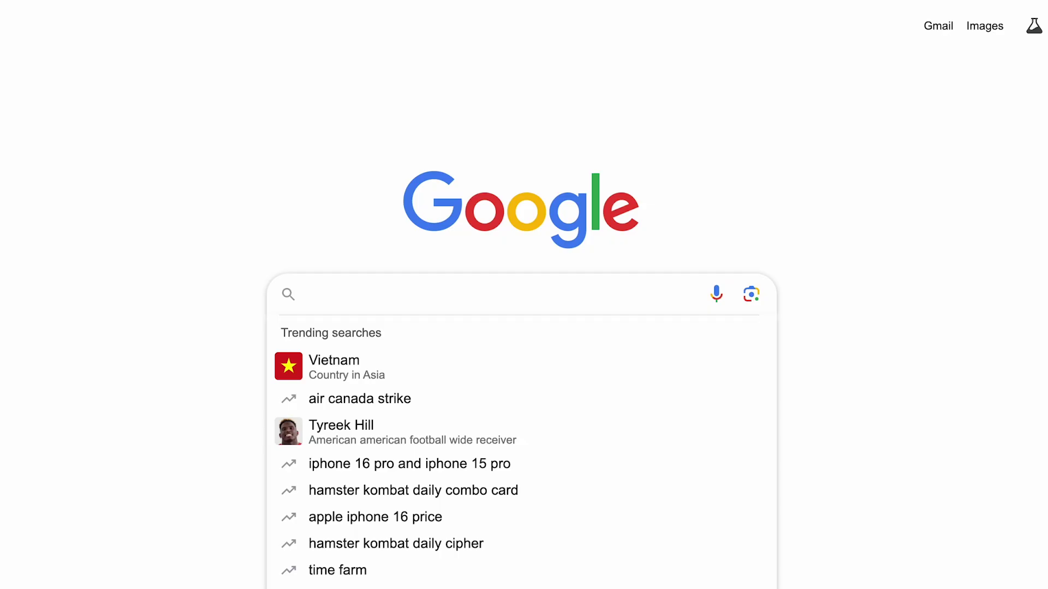
Step: Search 'community manager certification' and browse the Udemy community management course and Meta Blueprint listings
text(ommunity manager cer)
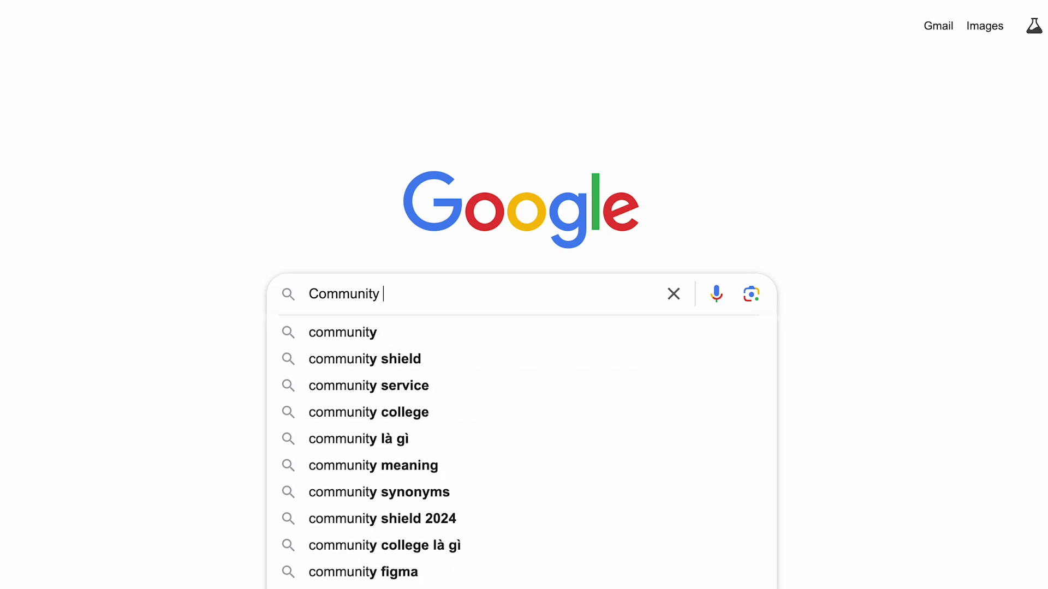
text(tification)
key(Return)
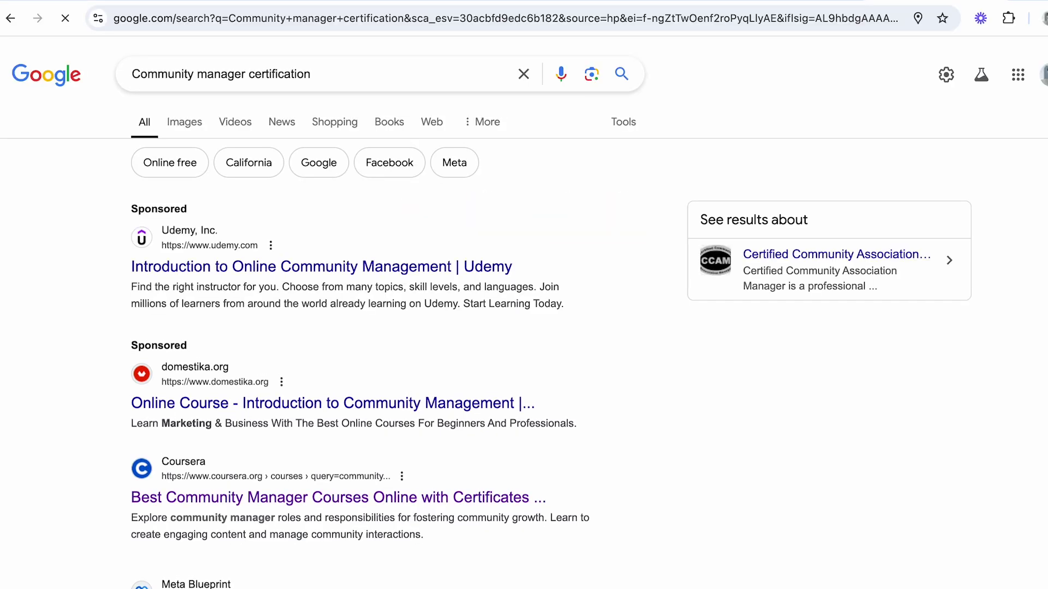
click(250, 269)
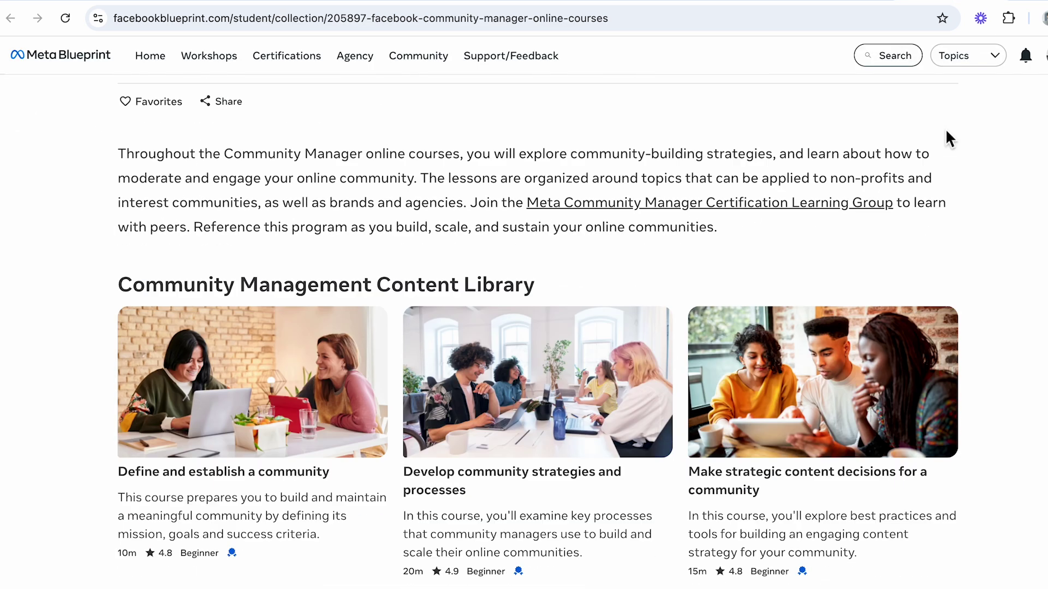
scroll(946, 134, down, 4)
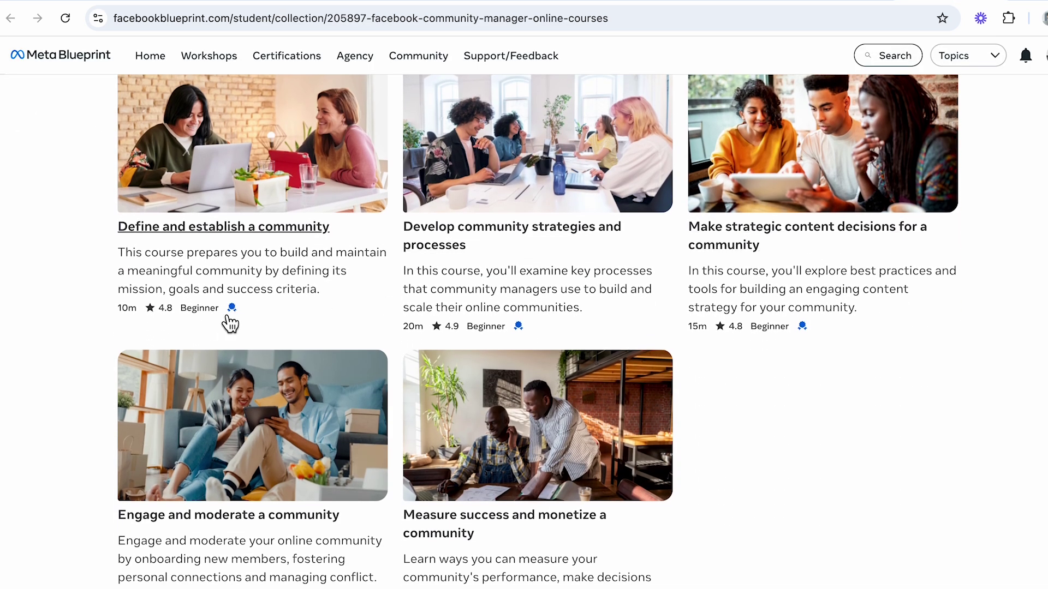
scroll(245, 324, down, 2)
scroll(245, 322, down, 1)
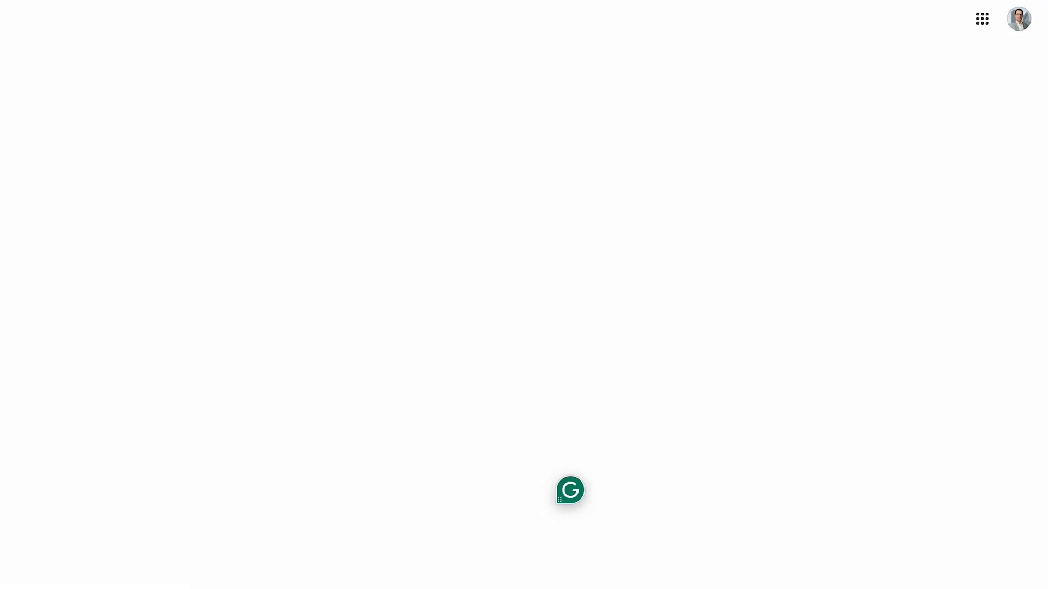
Step: Ask Gemini for a CV skills section tailored to the pasted OpenAI Community Manager job description
text(Can you make a CV skills section tailored to this job description?)
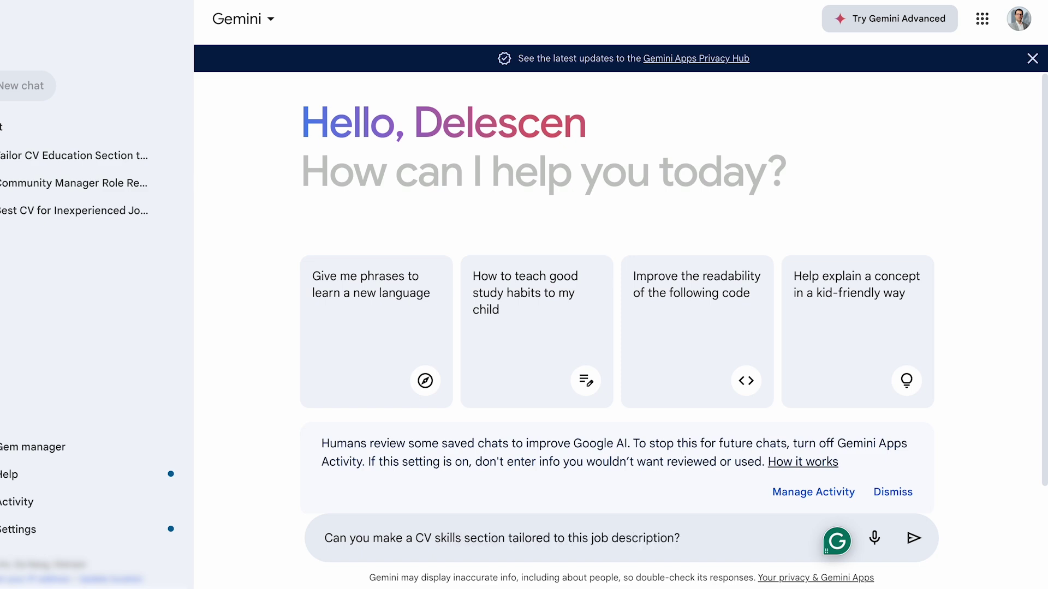
key(ctrl+v)
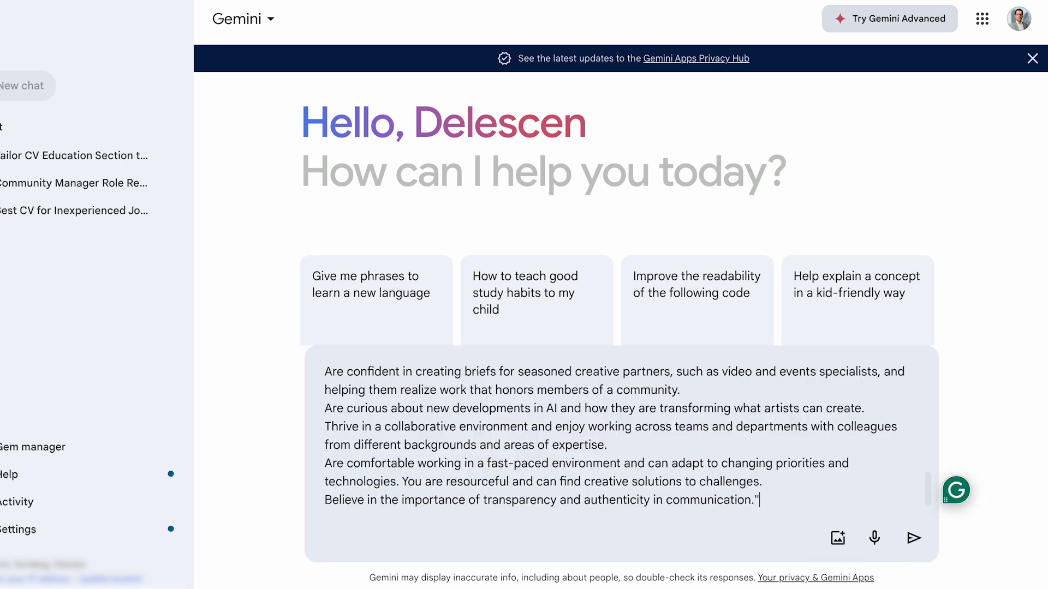
key(Return)
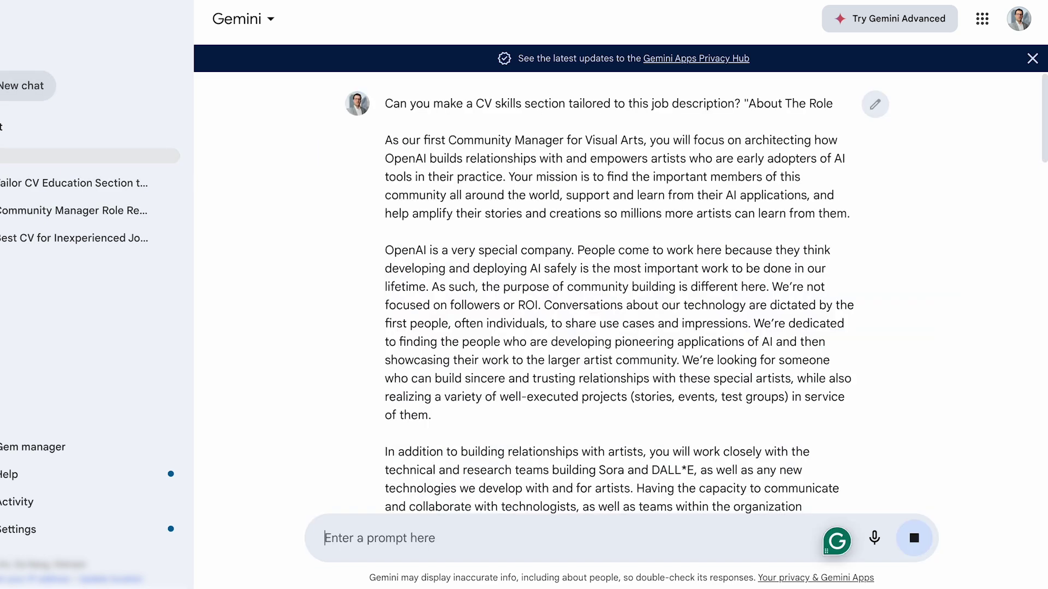
scroll(499, 322, down, 15)
scroll(501, 330, up, 6)
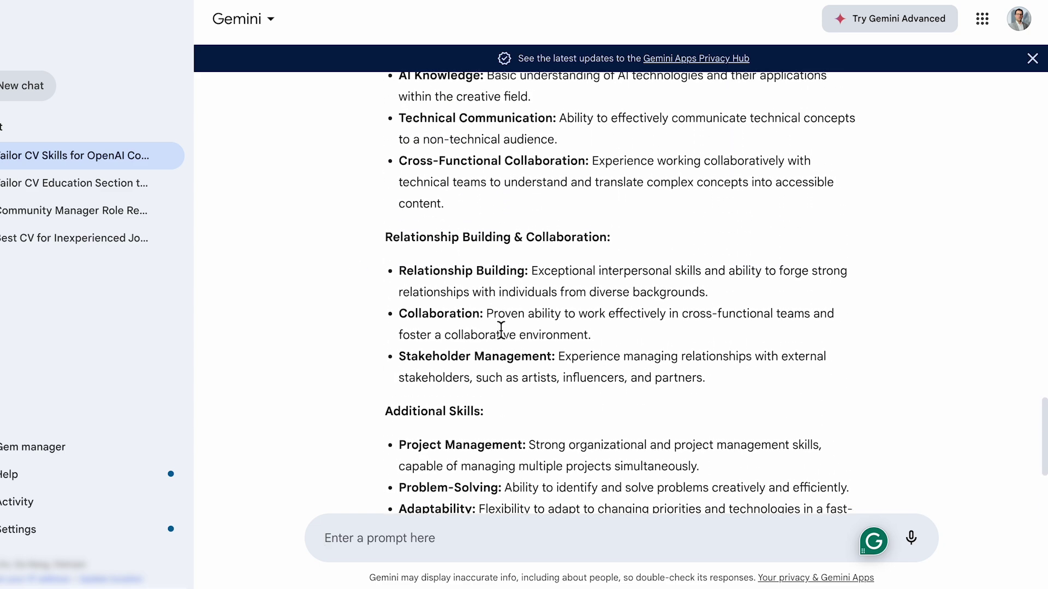
scroll(501, 330, up, 6)
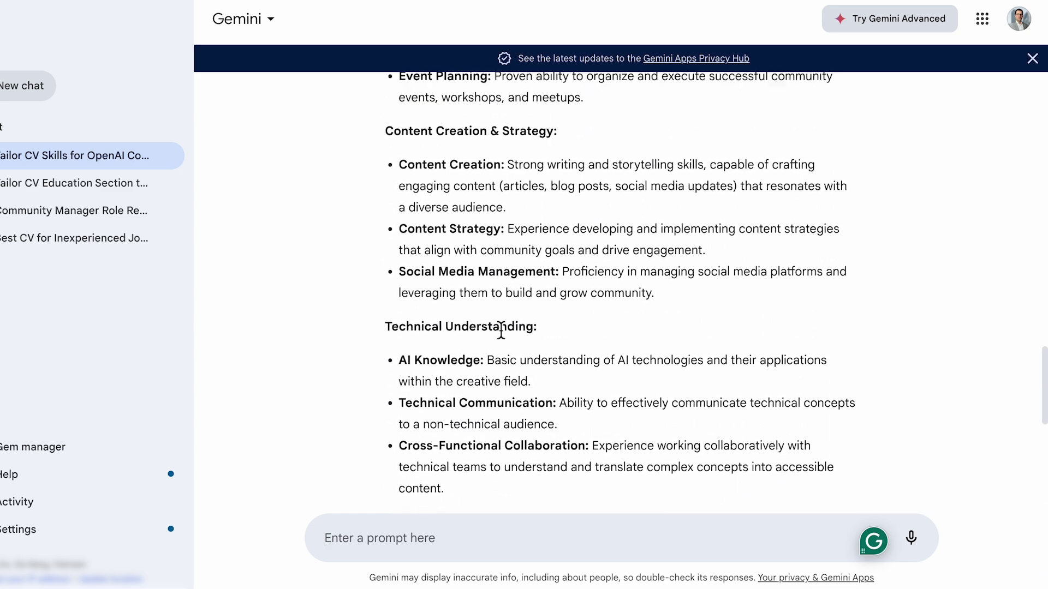
scroll(500, 329, up, 3)
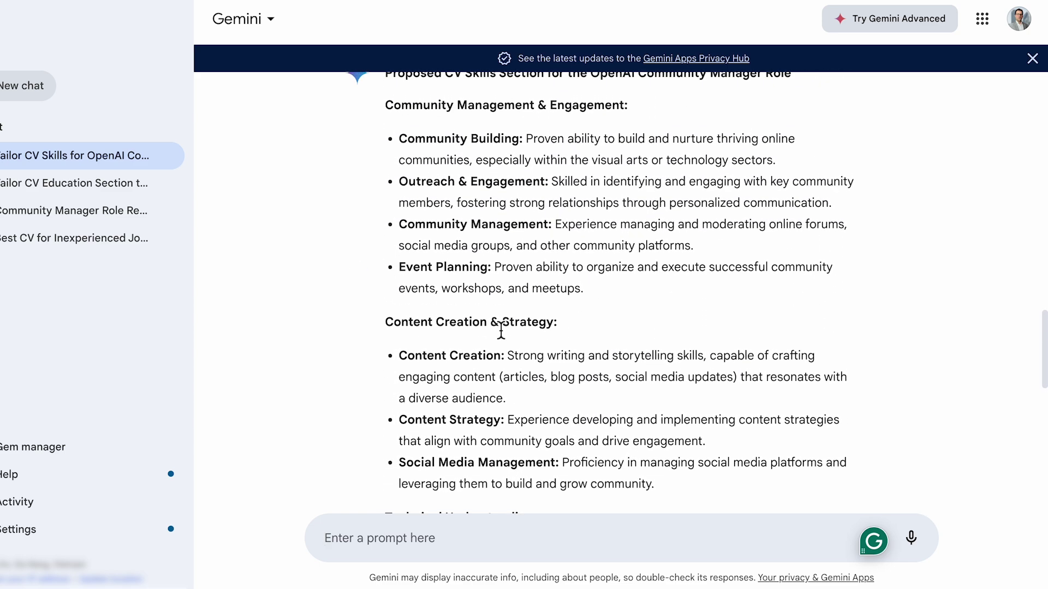
Step: Compare Gemini's Community Building, Outreach, Community Management and Event Planning labels with the job post's skills
drag(382, 241, 640, 246)
drag(399, 272, 519, 276)
drag(399, 315, 548, 318)
drag(399, 358, 552, 360)
drag(399, 400, 487, 407)
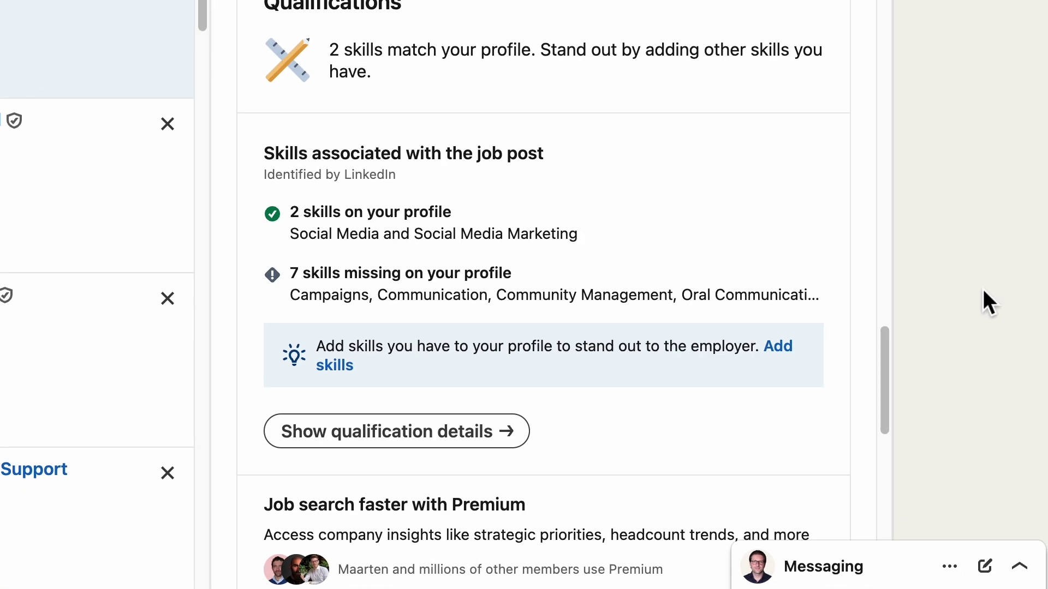
drag(264, 155, 562, 161)
click(563, 161)
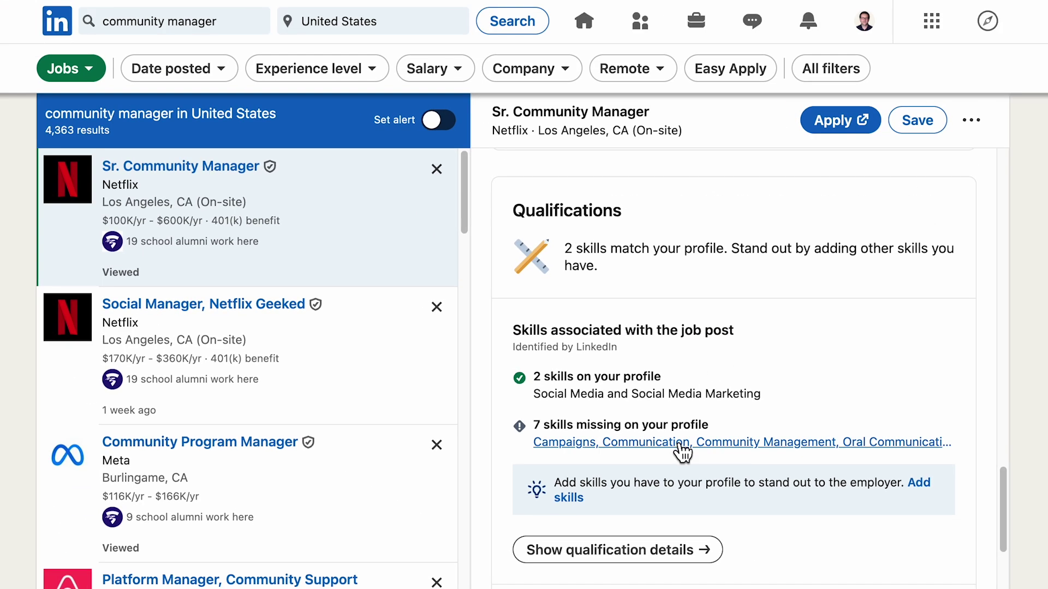
click(491, 295)
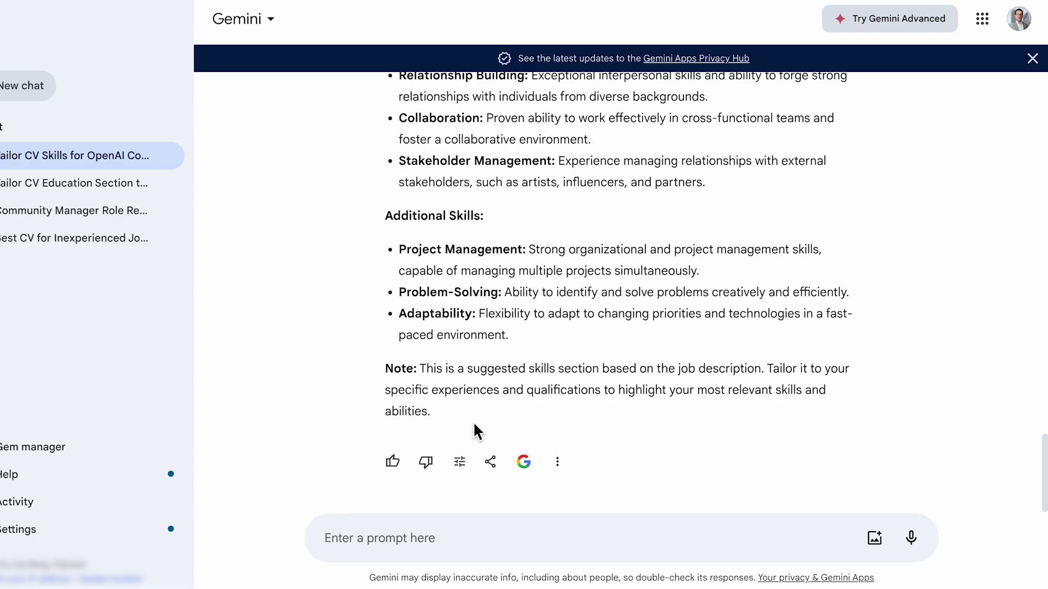
Step: Regenerate the skills section shorter, then more professional
click(459, 462)
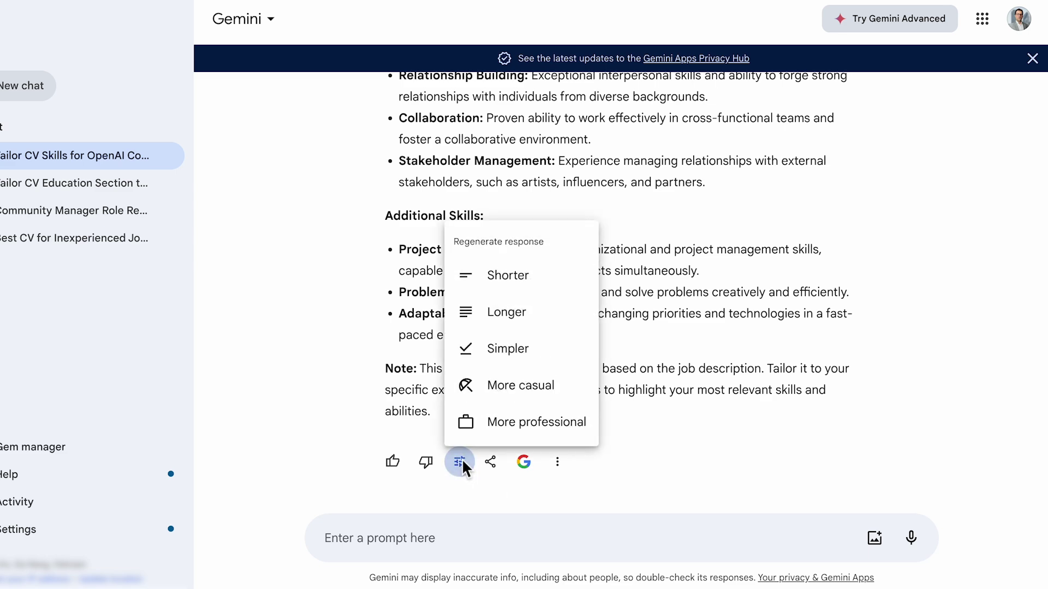
click(527, 289)
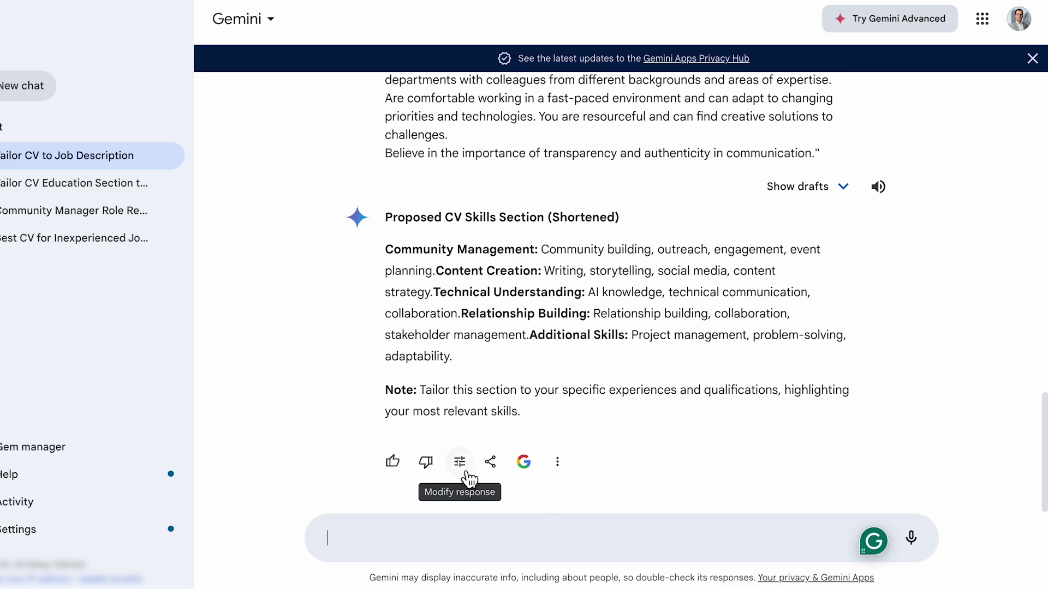
click(462, 465)
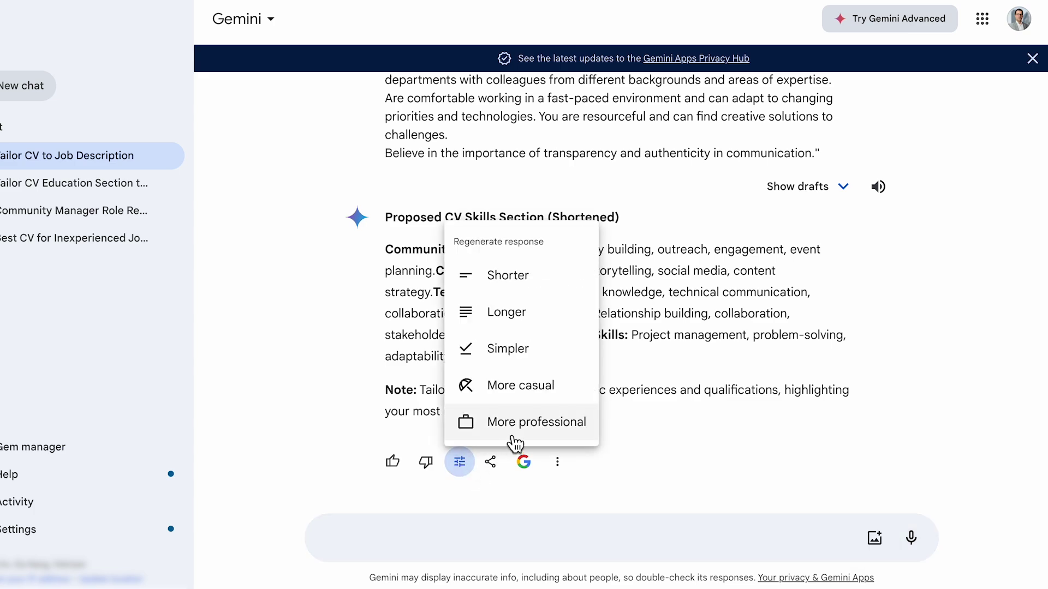
click(508, 434)
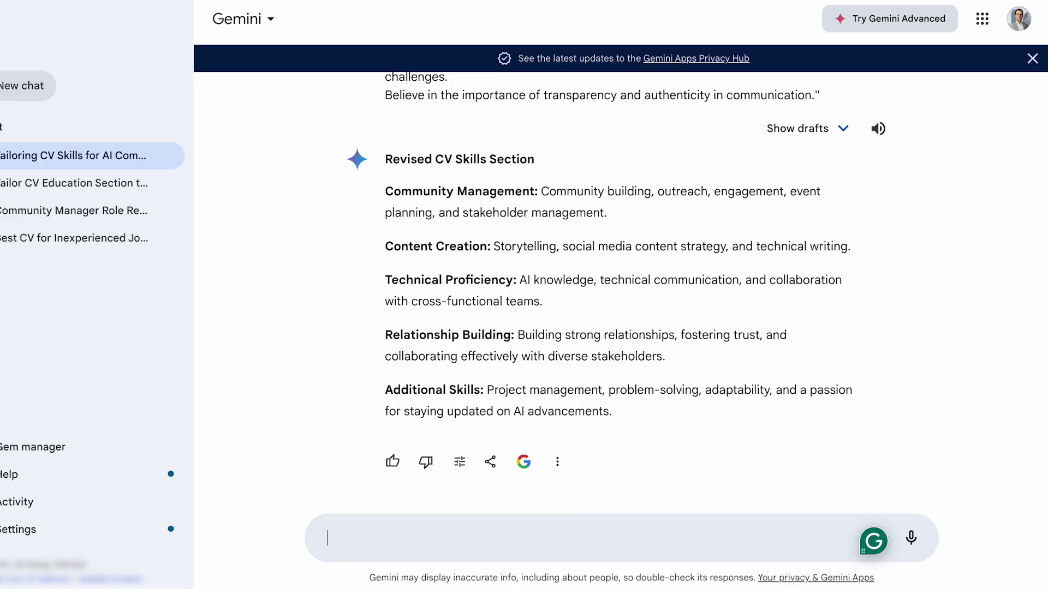
Step: Request CV skills sections based on a community manager's role and on ChatGPT proficiency
text(Can you make a CV skills section bas)
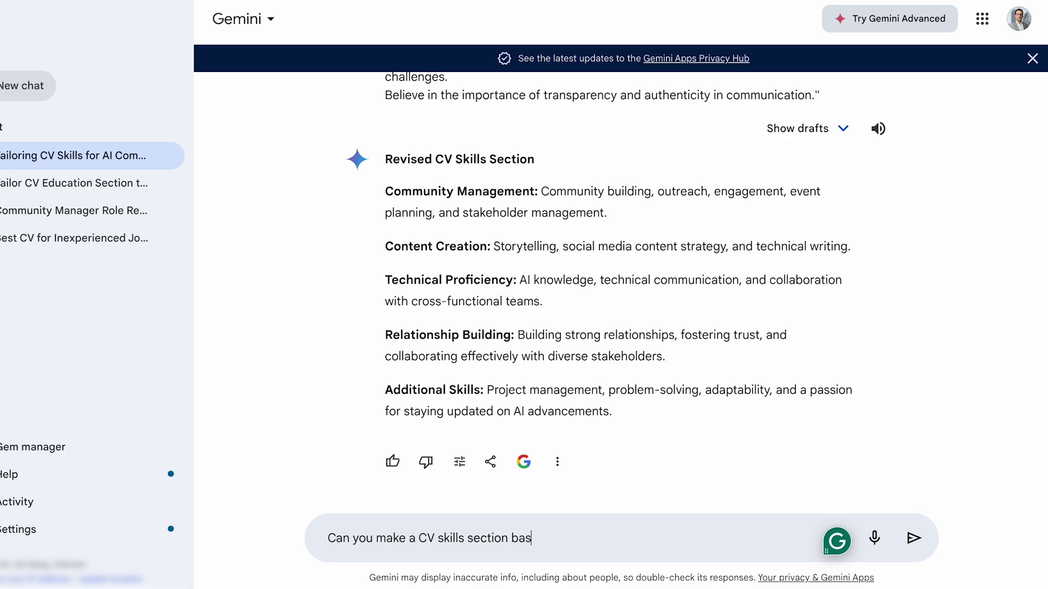
text(ed on a community manager's role?)
key(Return)
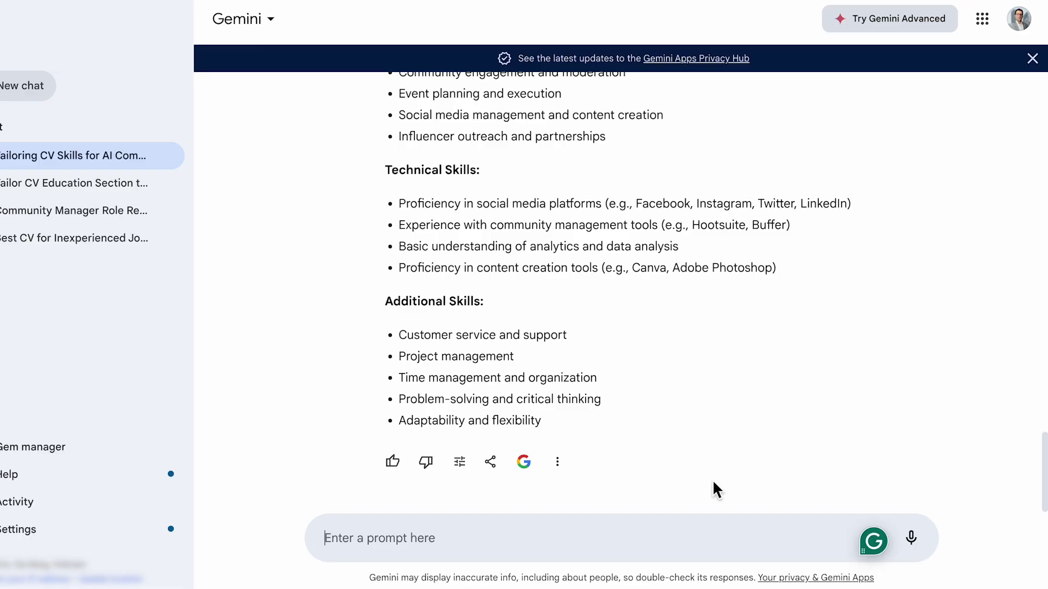
text(Can you make a CV skills secti)
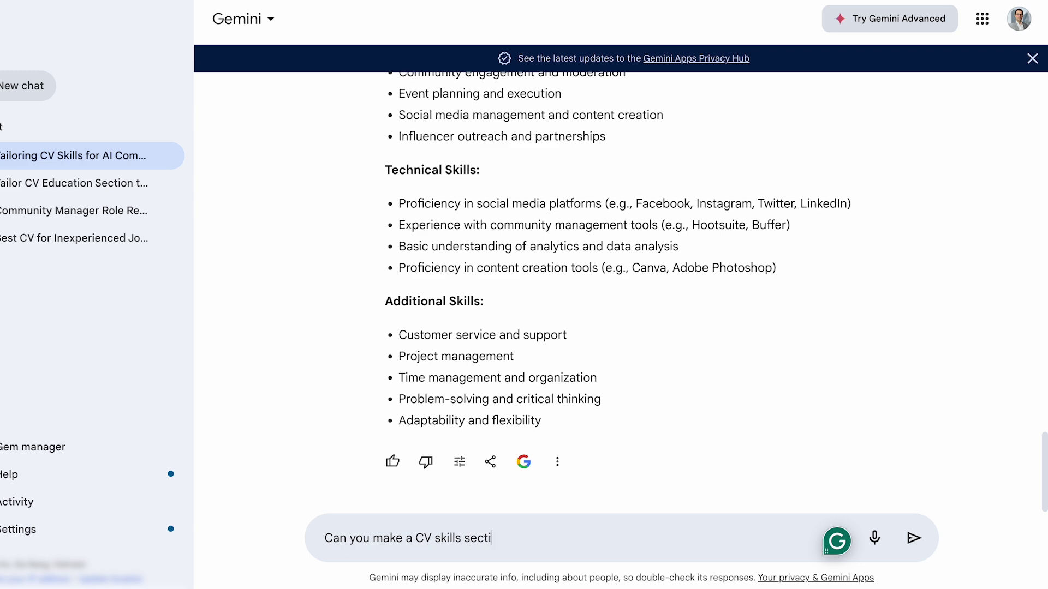
text(on based on my proficiency using C)
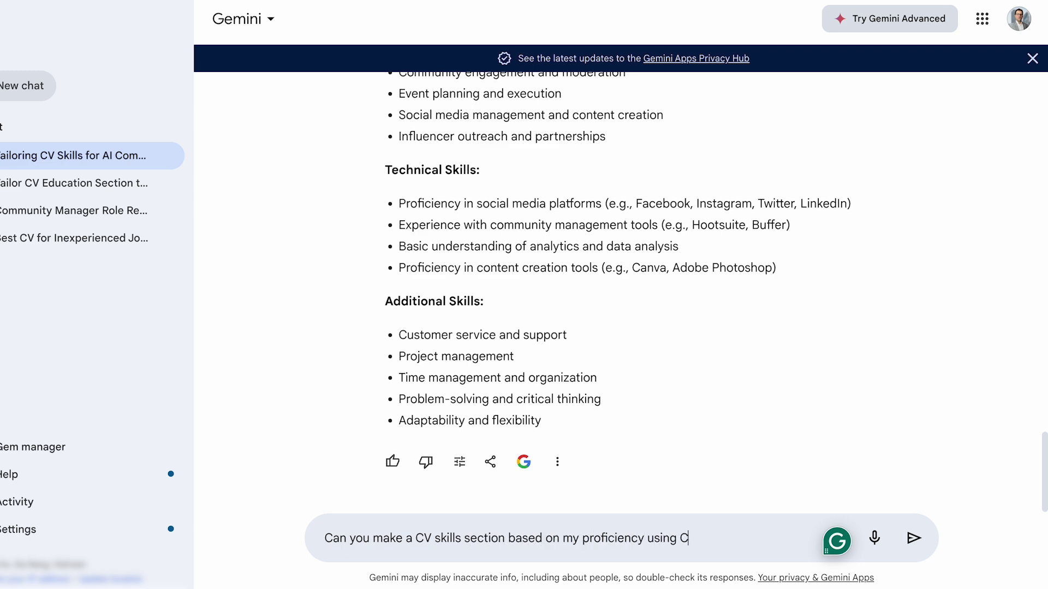
text(hatGPT?)
key(Return)
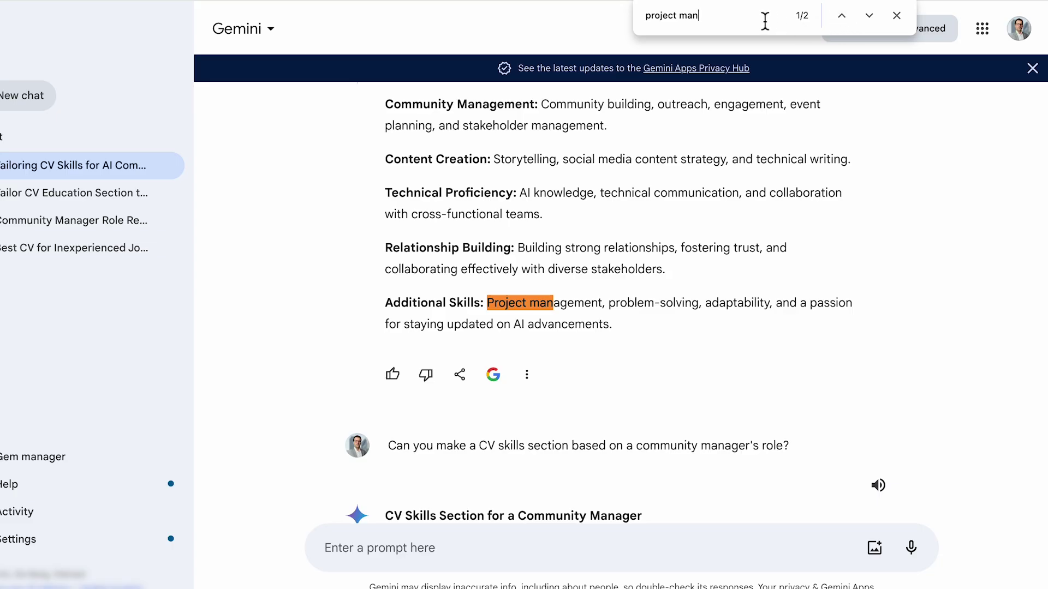
Step: Jump to the next 'project management' match and search Google for 'most popular project management tools'
text(agement)
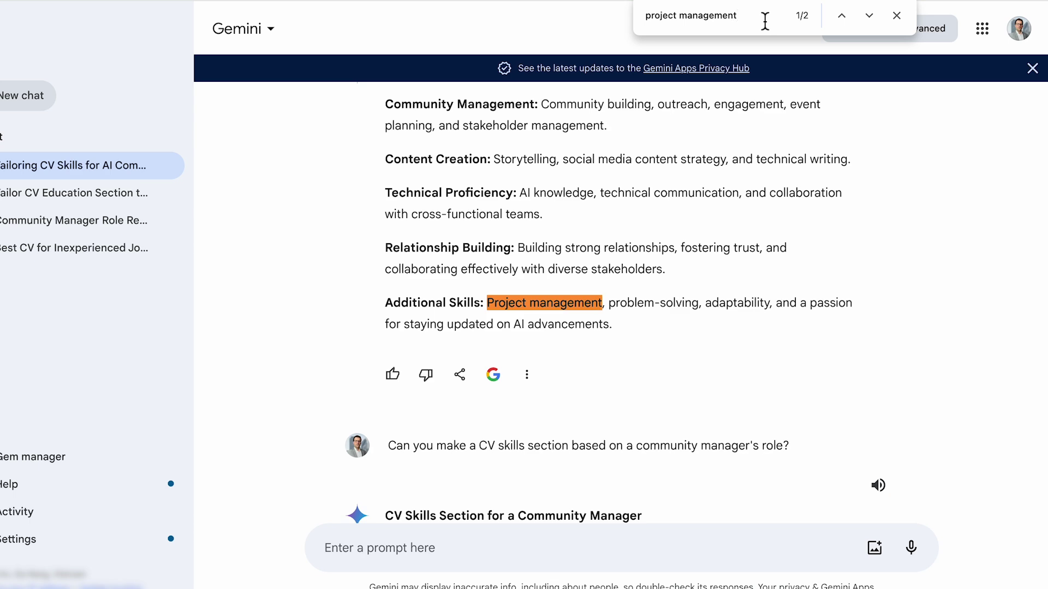
click(869, 15)
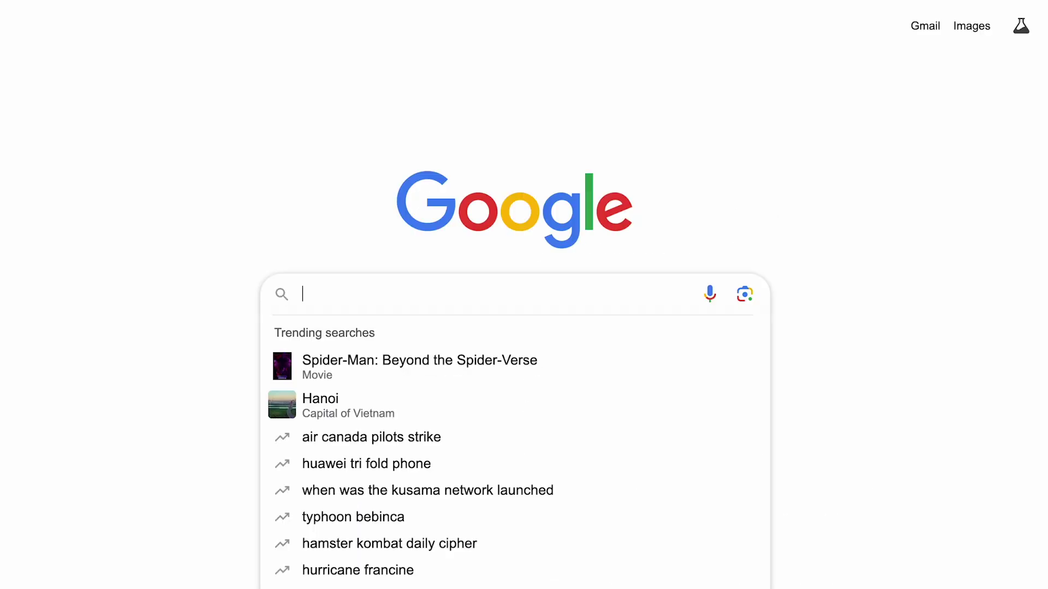
text(most popular project management tools)
key(Return)
Step: Expand the full list of popular project management tools
scroll(904, 529, down, 10)
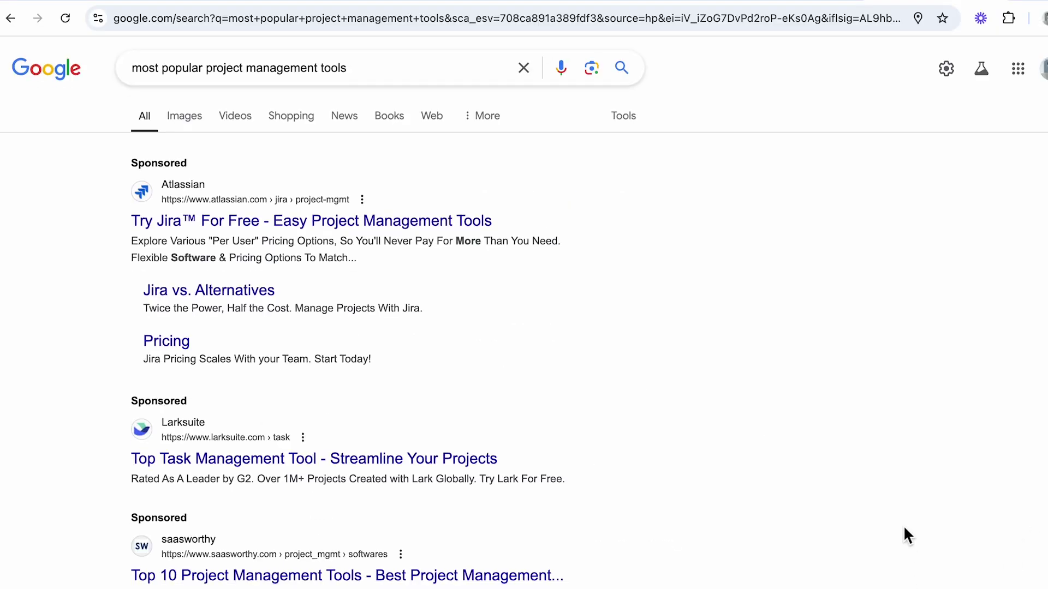
click(571, 388)
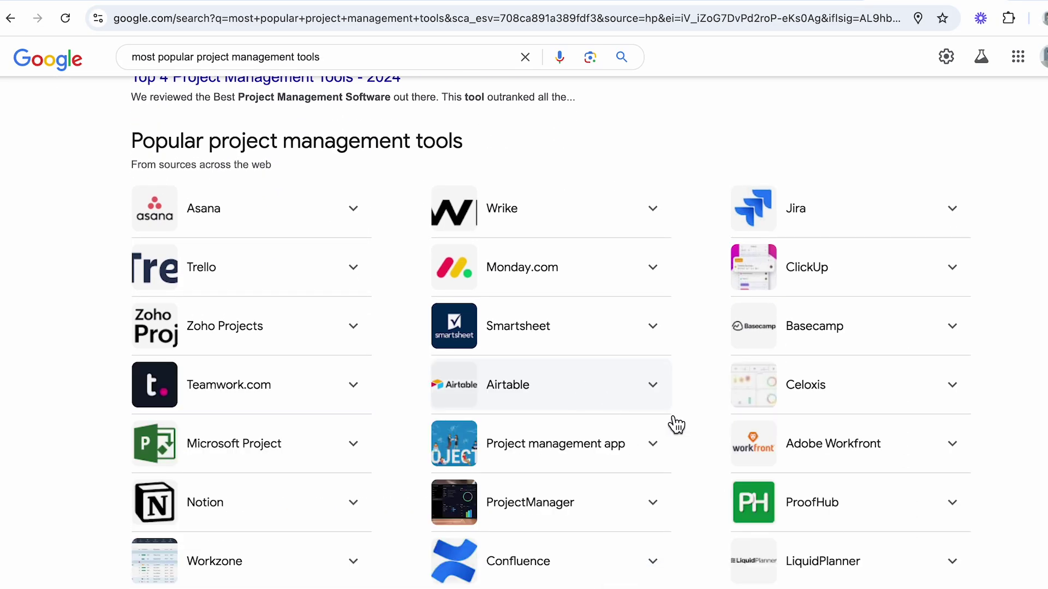
scroll(1026, 415, down, 1)
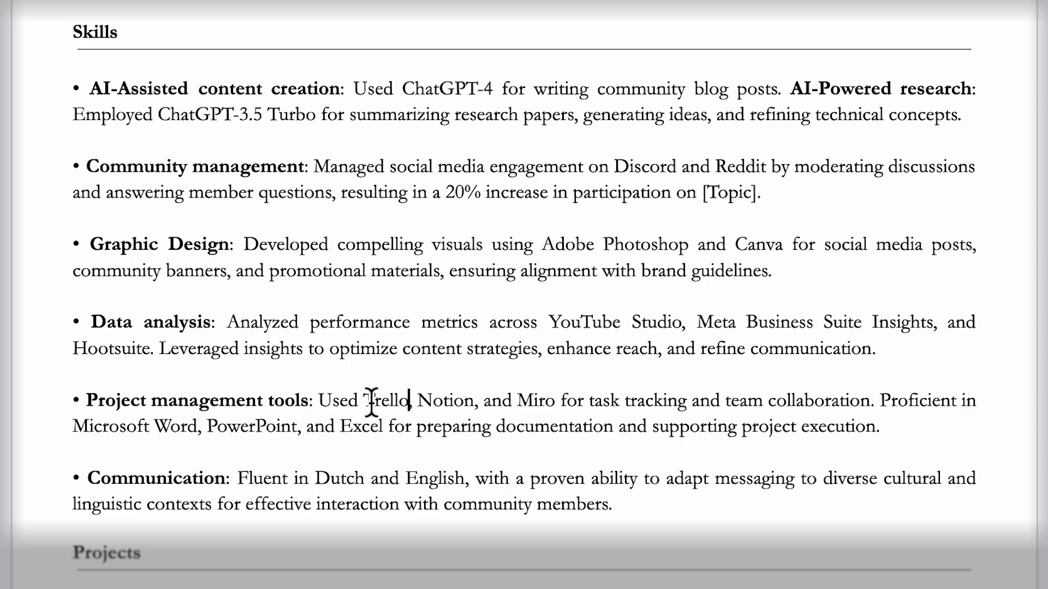
Step: Highlight the Trello, Notion and Miro tool names in the Skills section
drag(369, 402, 559, 405)
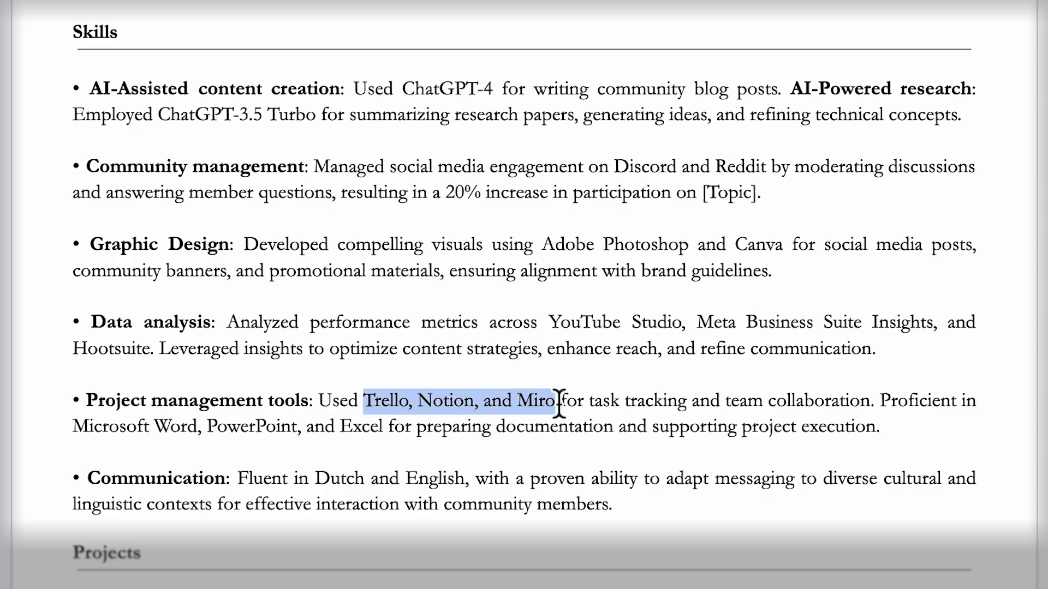
click(558, 405)
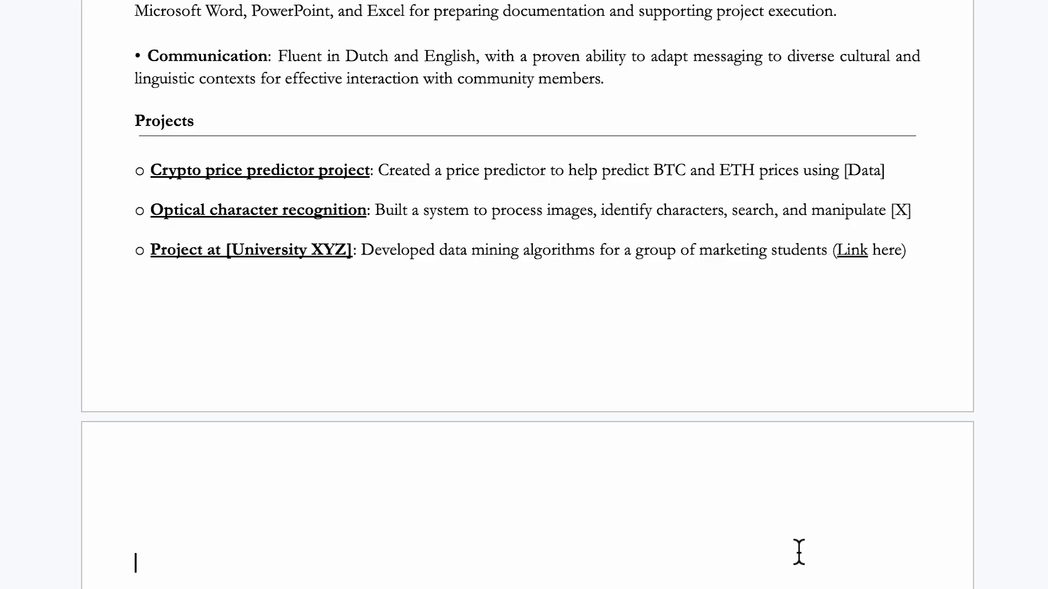
scroll(798, 552, up, 10)
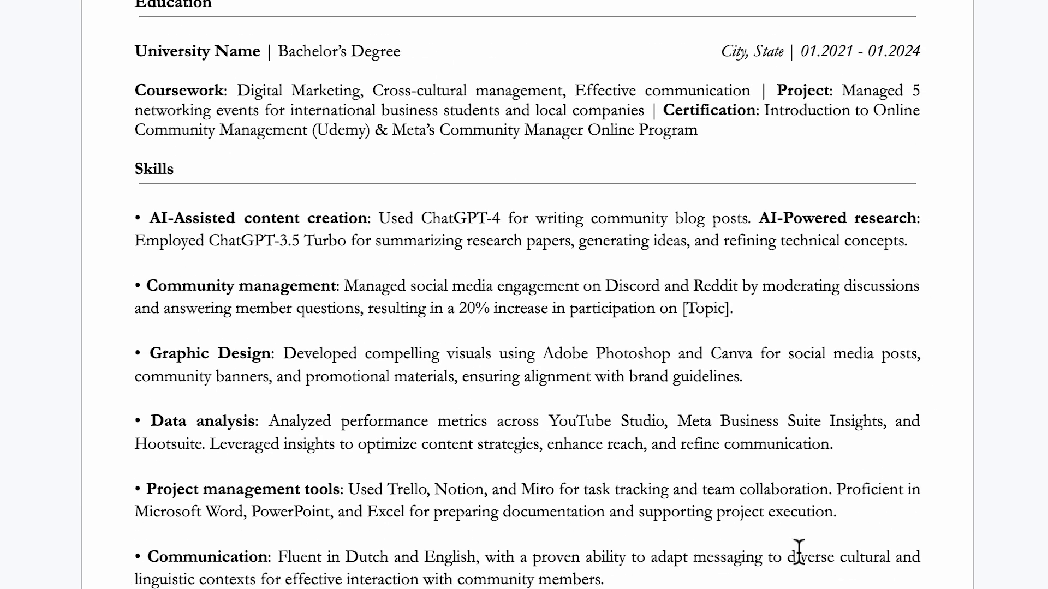
drag(771, 316, 126, 282)
scroll(126, 281, down, 7)
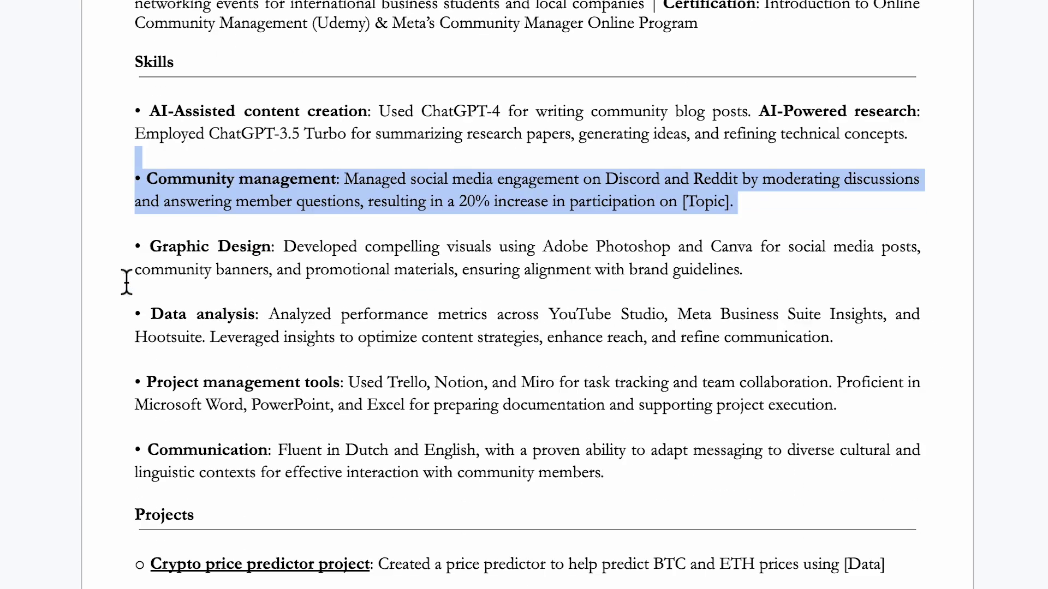
Step: Paste the Social Media Channel project over the old lines and type 'Best books on community management' into Google
drag(830, 425, 140, 333)
text(Social Media Channel (Name) | Role: Content Creator | Duration: Jan 2024 - Sep 2024 | Goal: Develop and implement a content strategy to increase engagement and follower growth on [Platform]. Result: Grew follower count from 5,000 to 15,000, and a 20% boost in engagement rates. Achieved these results through strategic content creation, leveraging AI tools, and optimizing strategies based on performance data.)
key(Return)
key(Return)
scroll(140, 333, down, 4)
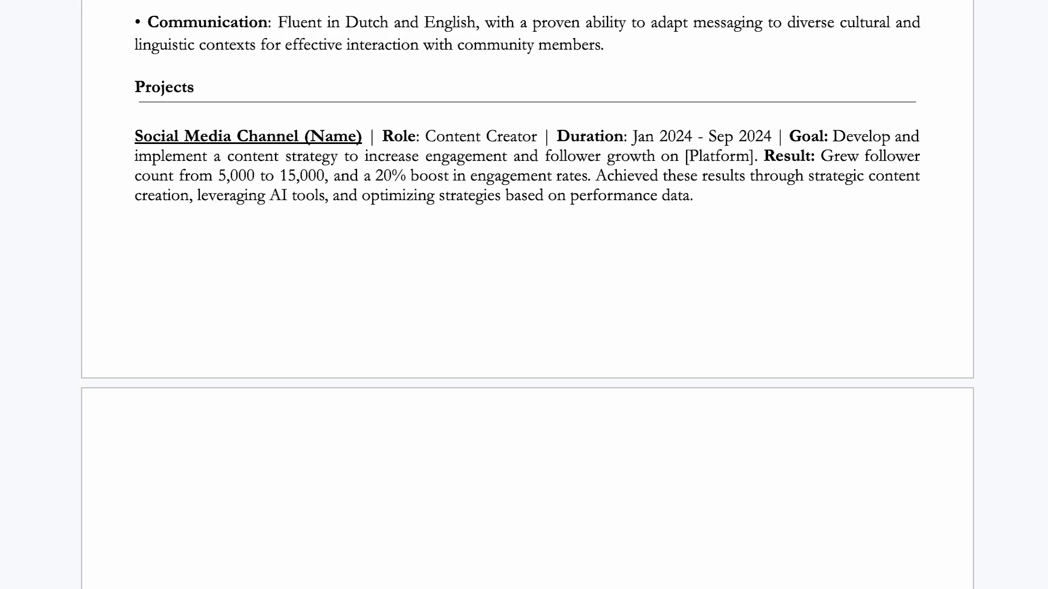
text(Best books on community managem)
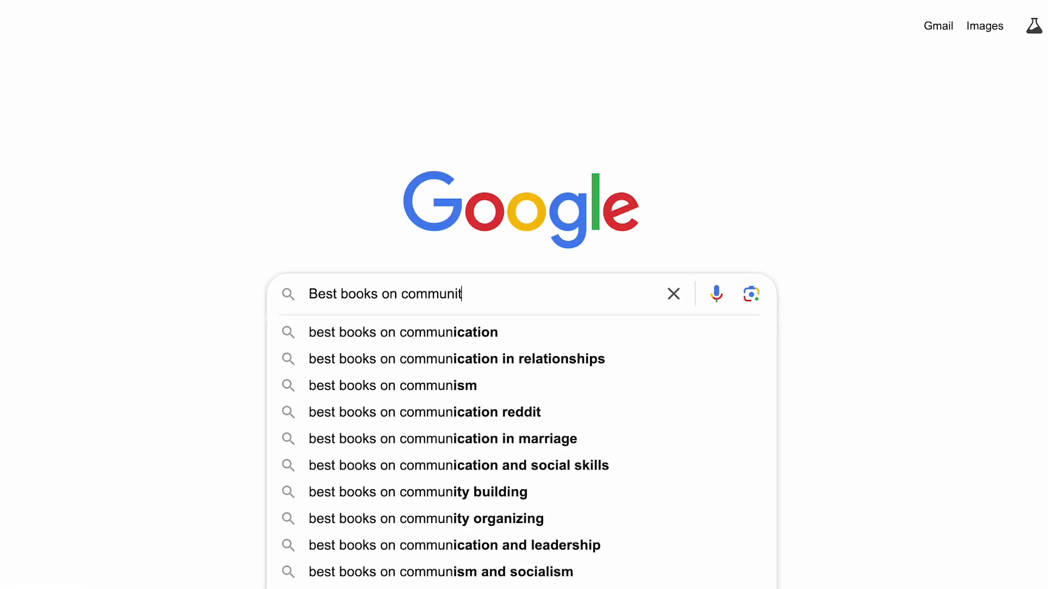
text(ent)
Step: Search 'Best books on community management' and expand the first recommended book's details
key(Return)
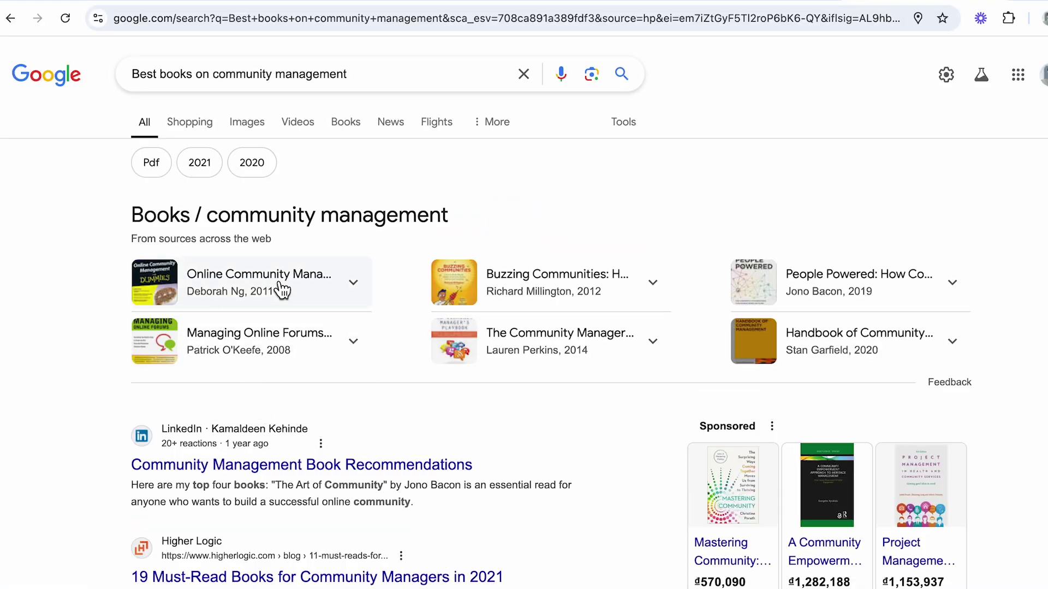
click(349, 285)
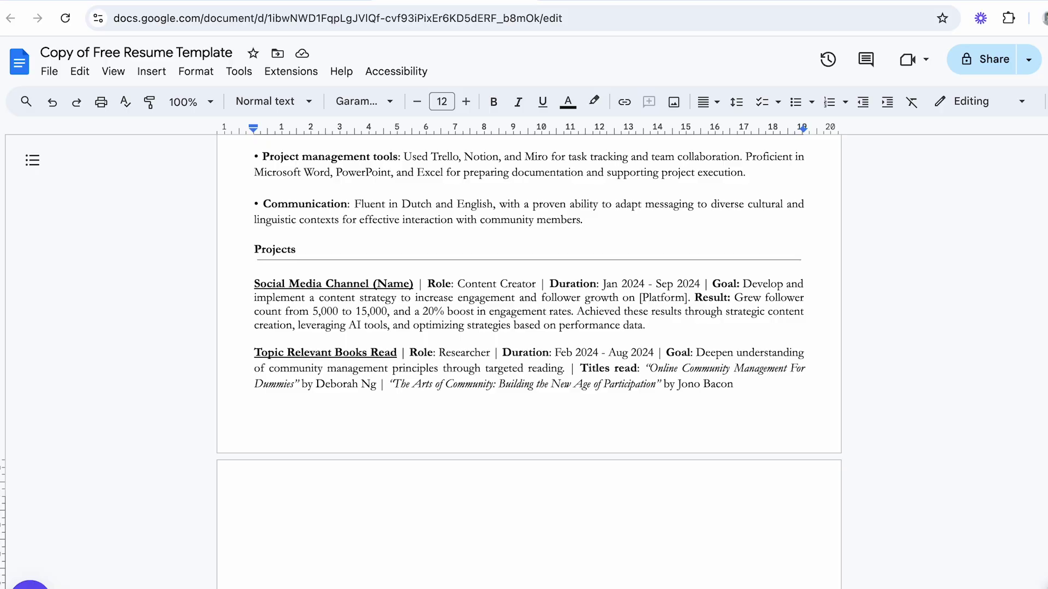
Step: Delete the empty paragraph on page two below the Topic Relevant Books Read entry
key(Return)
key(BackSpace)
scroll(529, 350, down, 5)
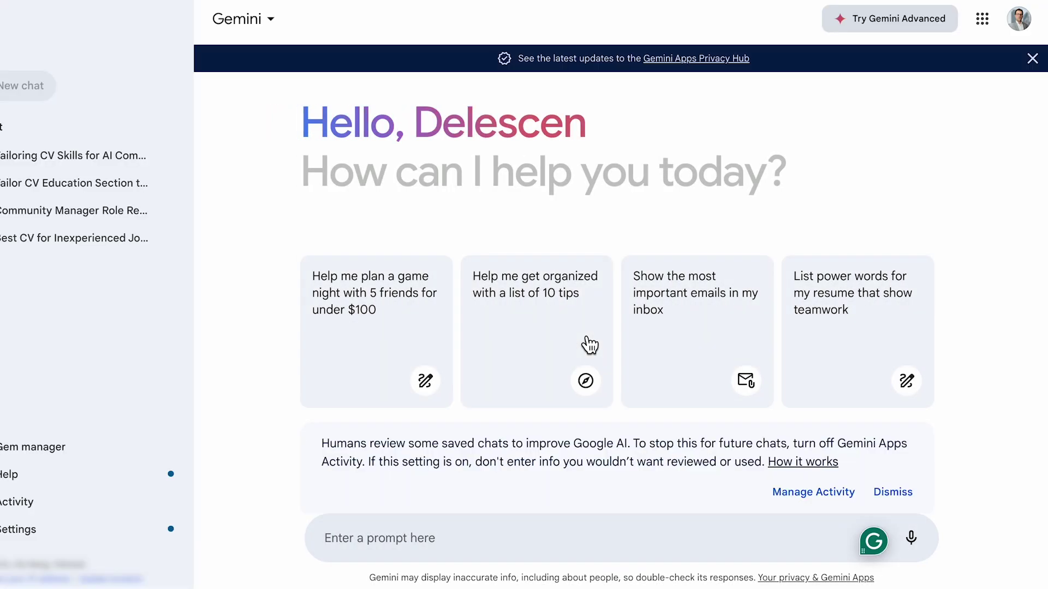
Step: Ask Gemini 'What is the best CV file type to send to employers?' and highlight PDF
text(What is the best CV file type to send to employers?)
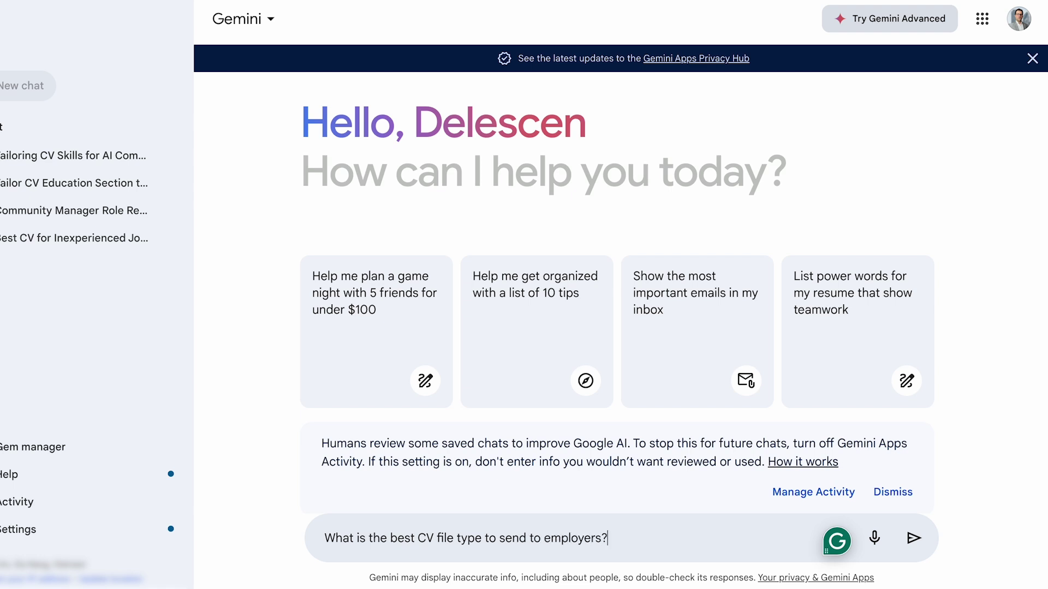
key(Return)
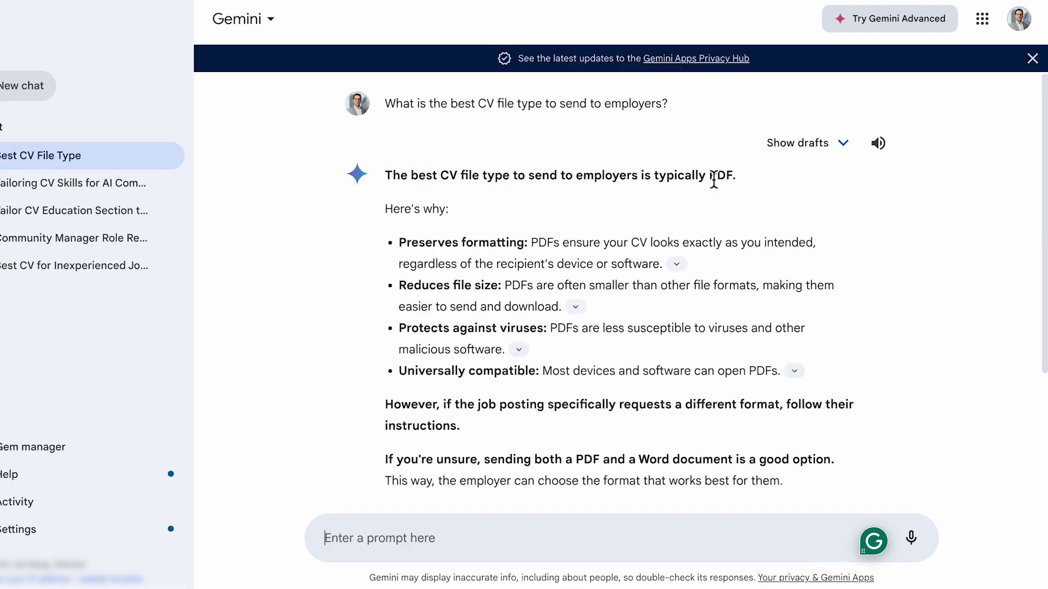
double_click(715, 175)
Step: Highlight PDF's benefits: preserves formatting, reduces file size, protects against viruses, universally compatible, plus job-posting advice
drag(399, 242, 526, 245)
drag(399, 285, 501, 286)
drag(399, 328, 544, 330)
drag(399, 371, 540, 373)
click(538, 402)
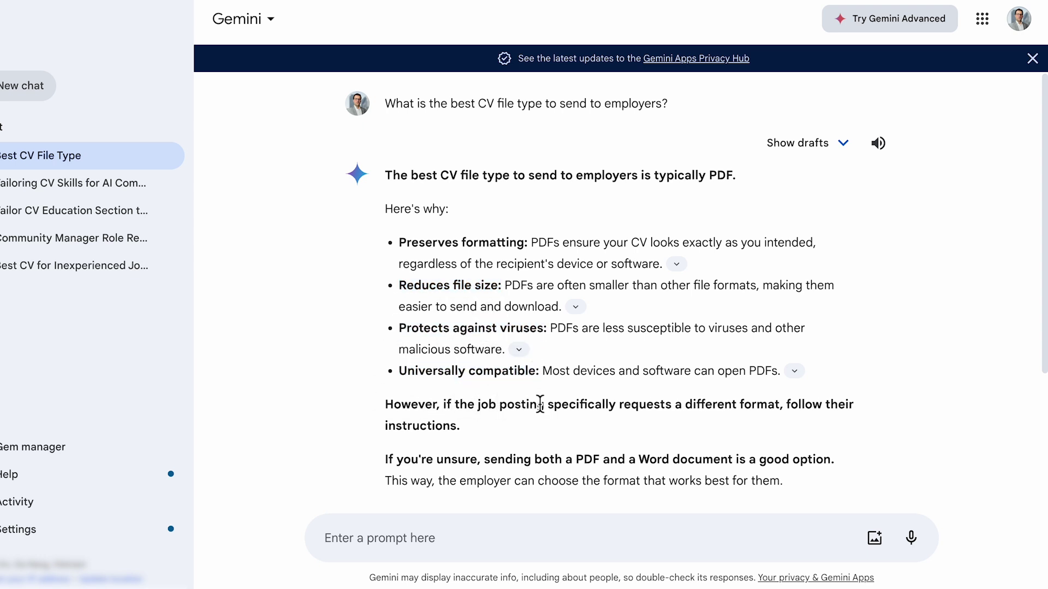
mouse_move(385, 404)
mouse_down()
mouse_move(804, 404)
mouse_move(788, 405)
mouse_up()
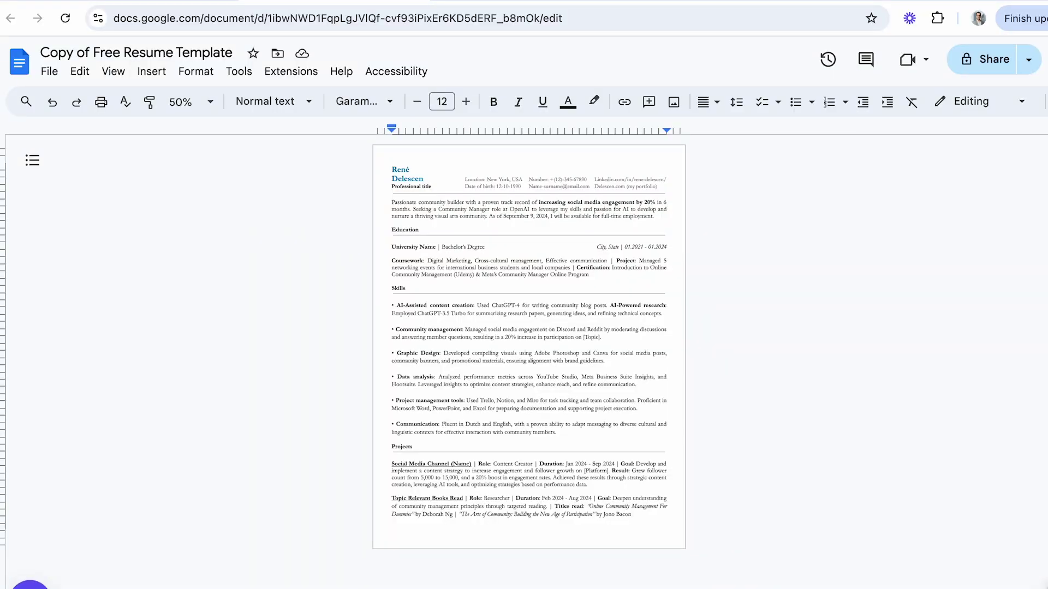
Step: Rename the document to the candidate's name followed by 'CV'
click(207, 55)
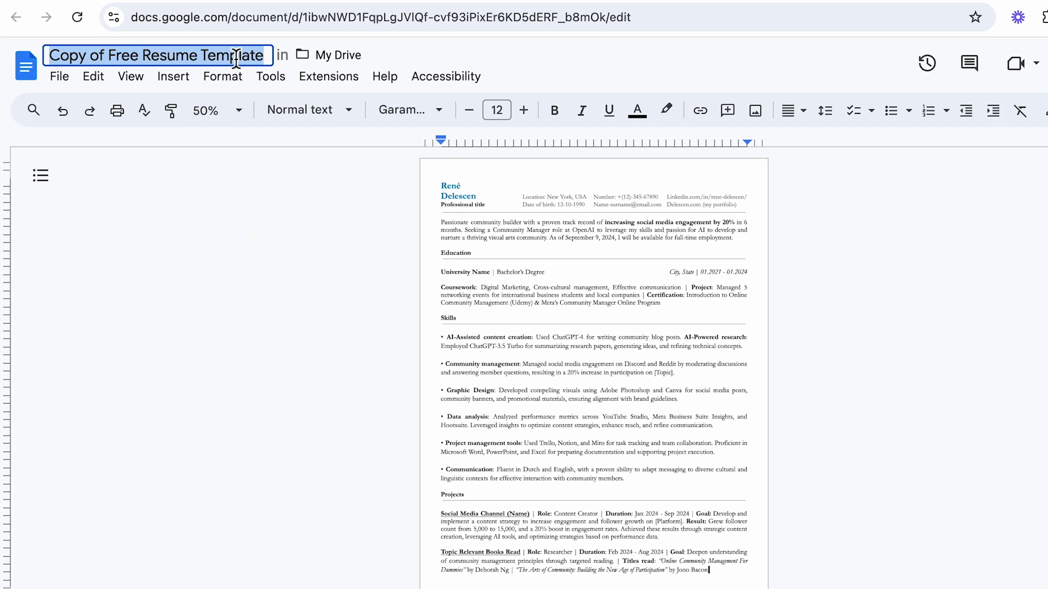
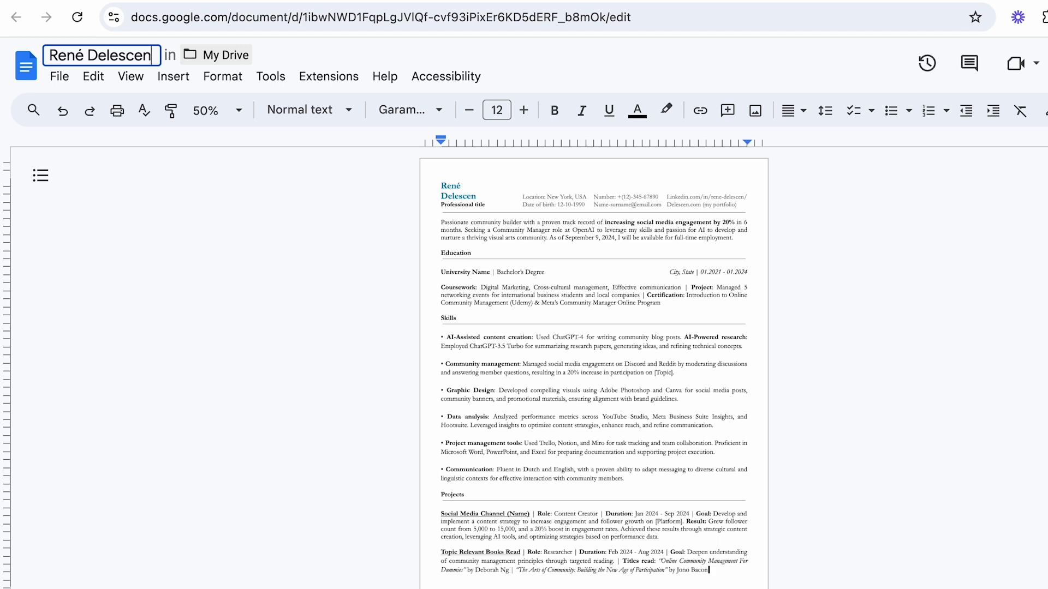
text( CV)
key(Return)
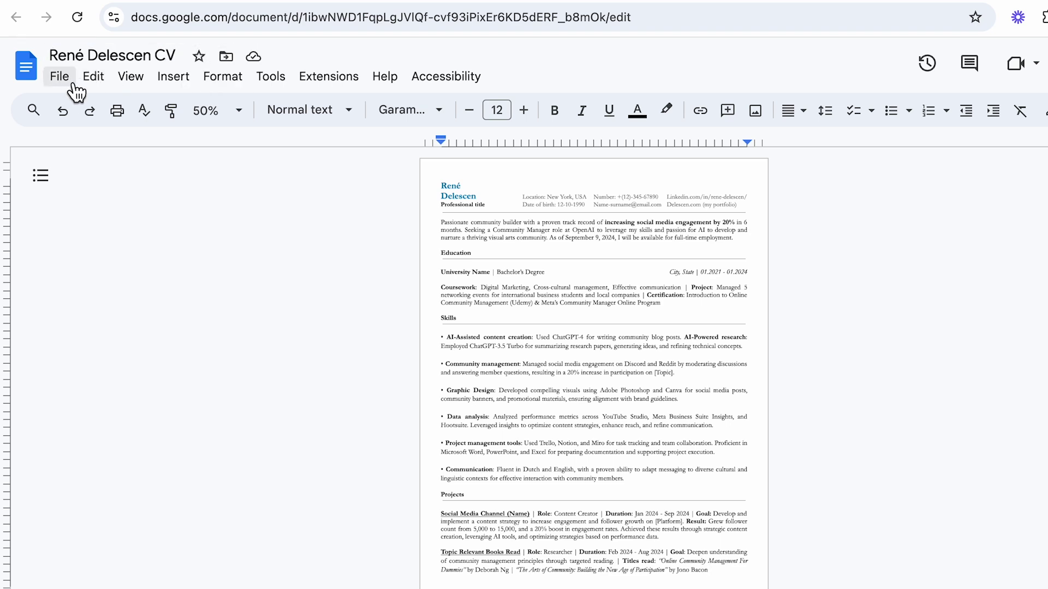
Step: Download the CV as a PDF document (.pdf)
click(75, 85)
mouse_move(210, 259)
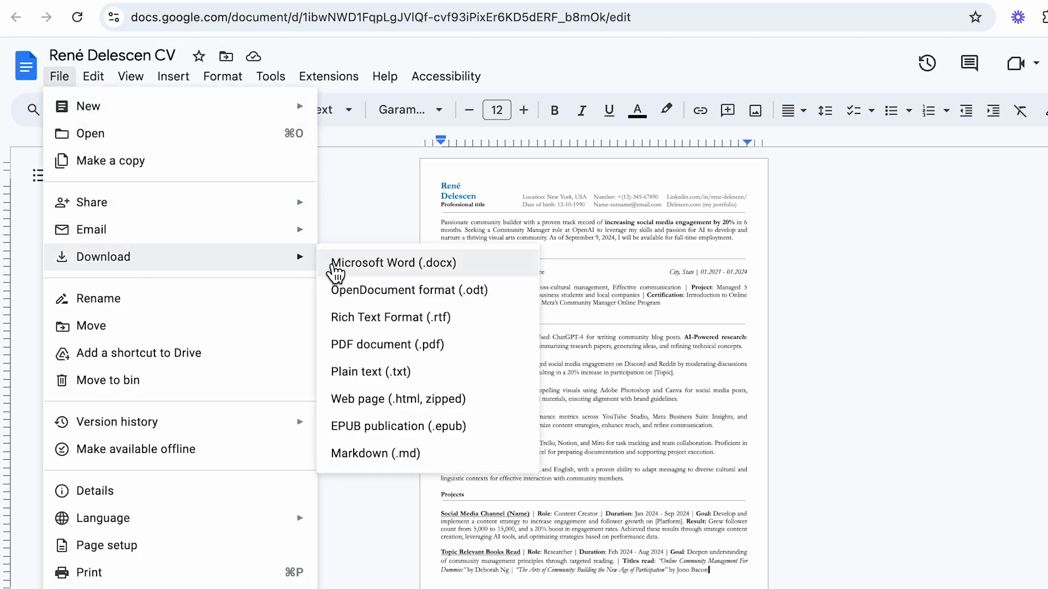
click(362, 345)
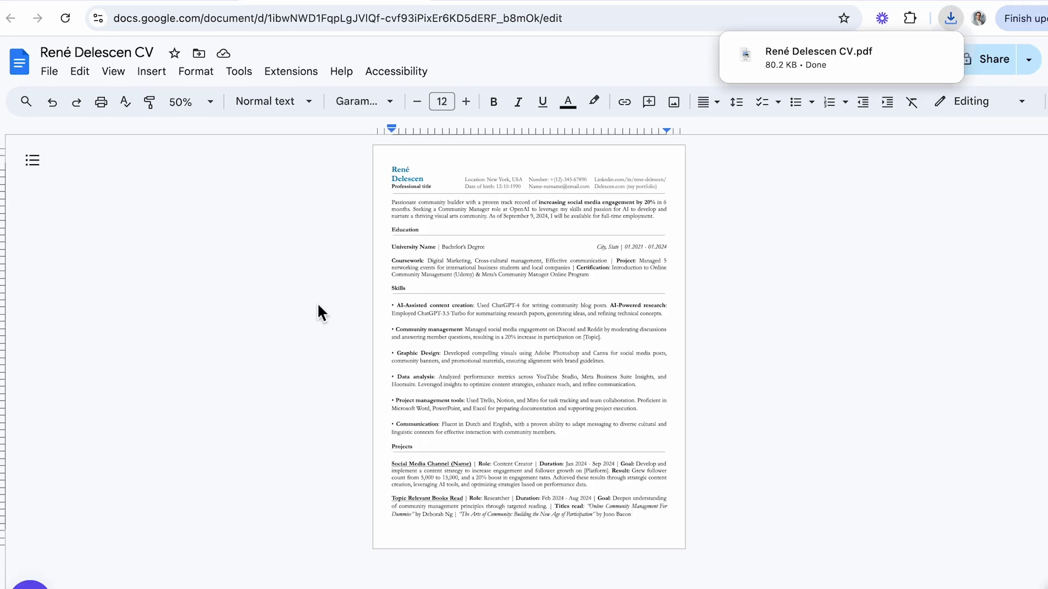